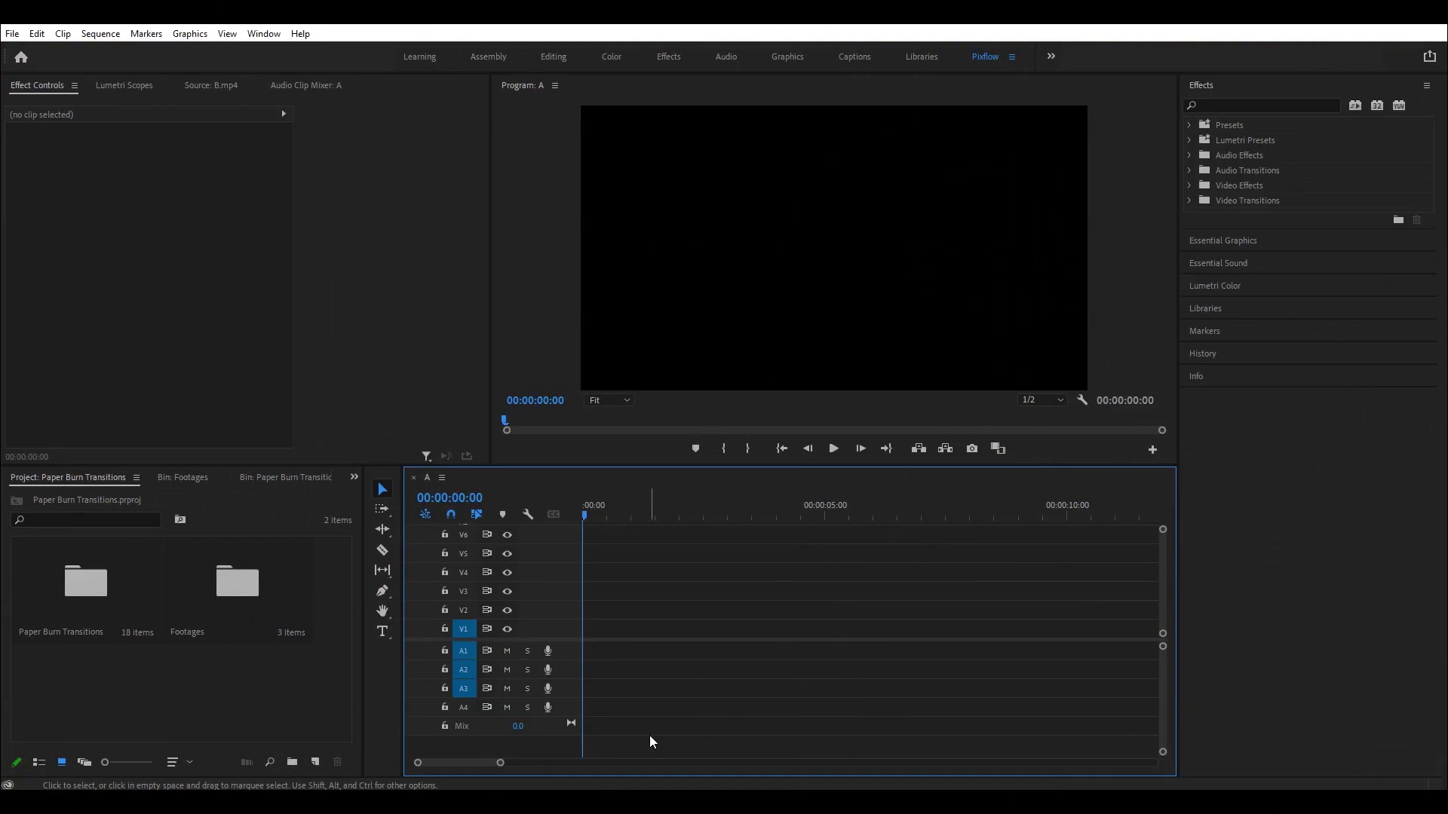
# From the Footages bin, place A.mp4 on track V2 and B.mp4 on V1
pyautogui.doubleClick(234, 594)
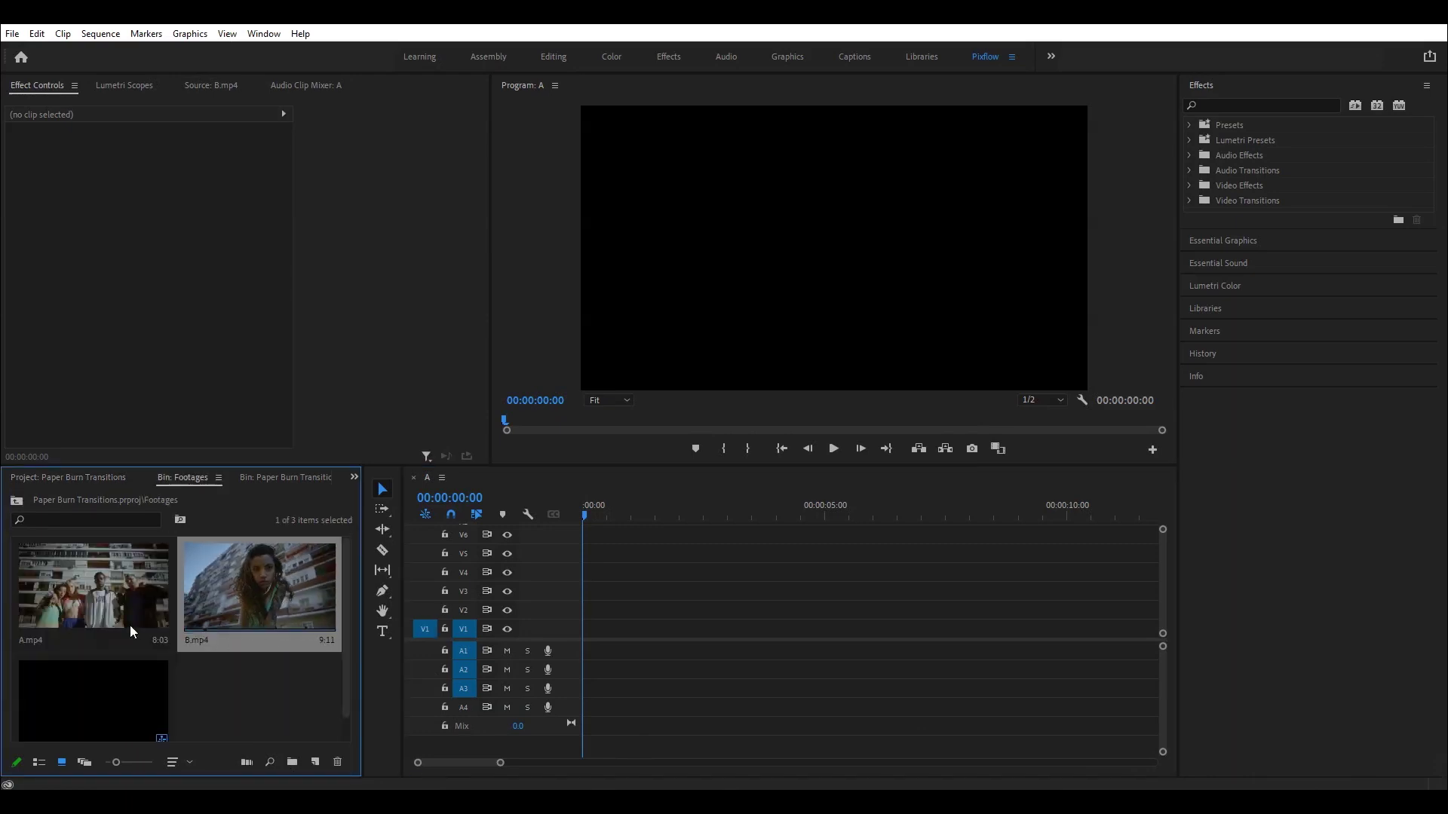
pyautogui.click(67, 626)
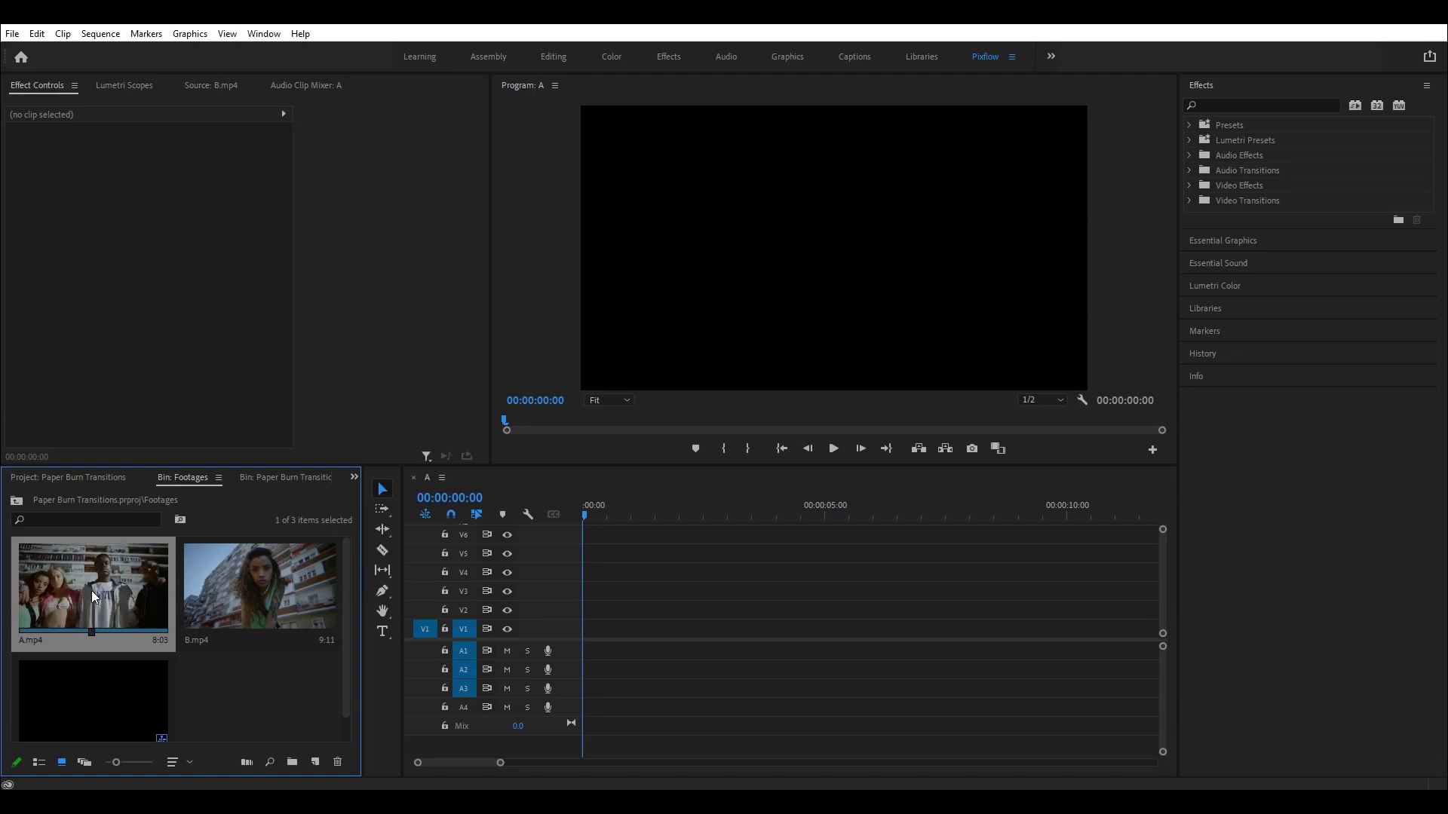
pyautogui.moveTo(94, 596); pyautogui.dragTo(592, 608)
pyautogui.moveTo(247, 597); pyautogui.dragTo(589, 628)
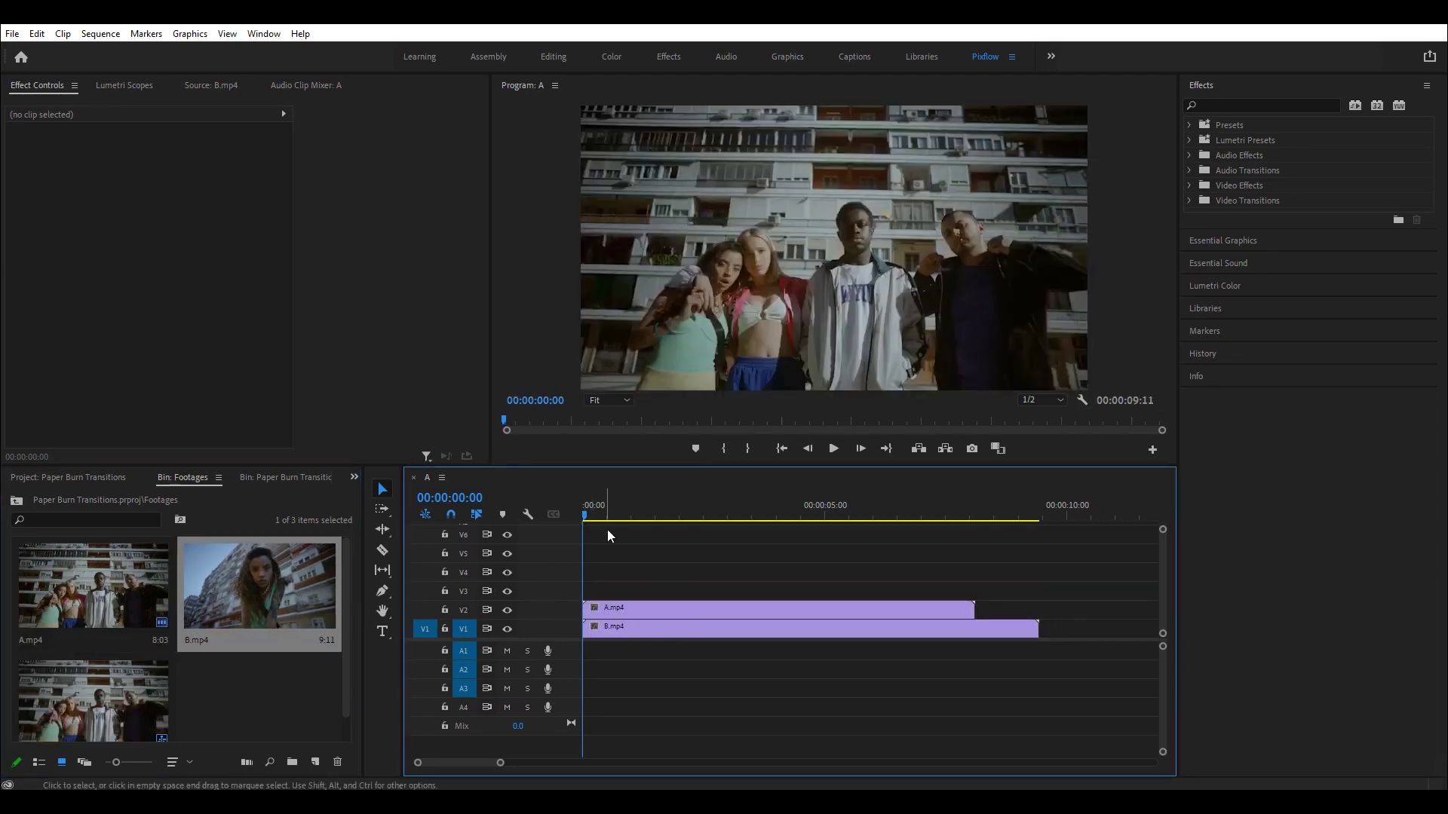
pyautogui.press('space')
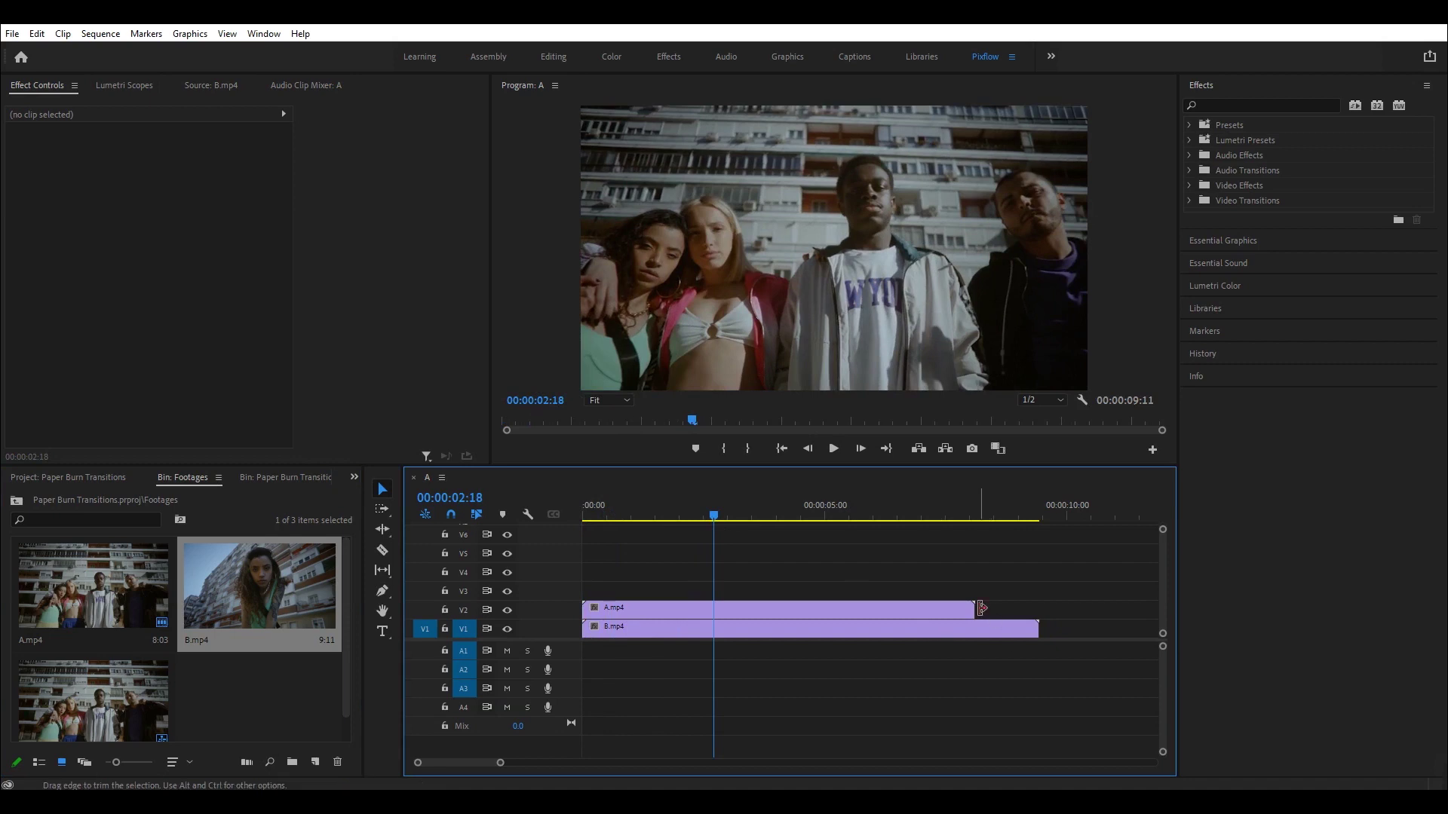
# Trim A.mp4 to 5 s, shorten B.mp4, and slide B.mp4 right to overlap A's end
pyautogui.moveTo(971, 608); pyautogui.dragTo(818, 610)
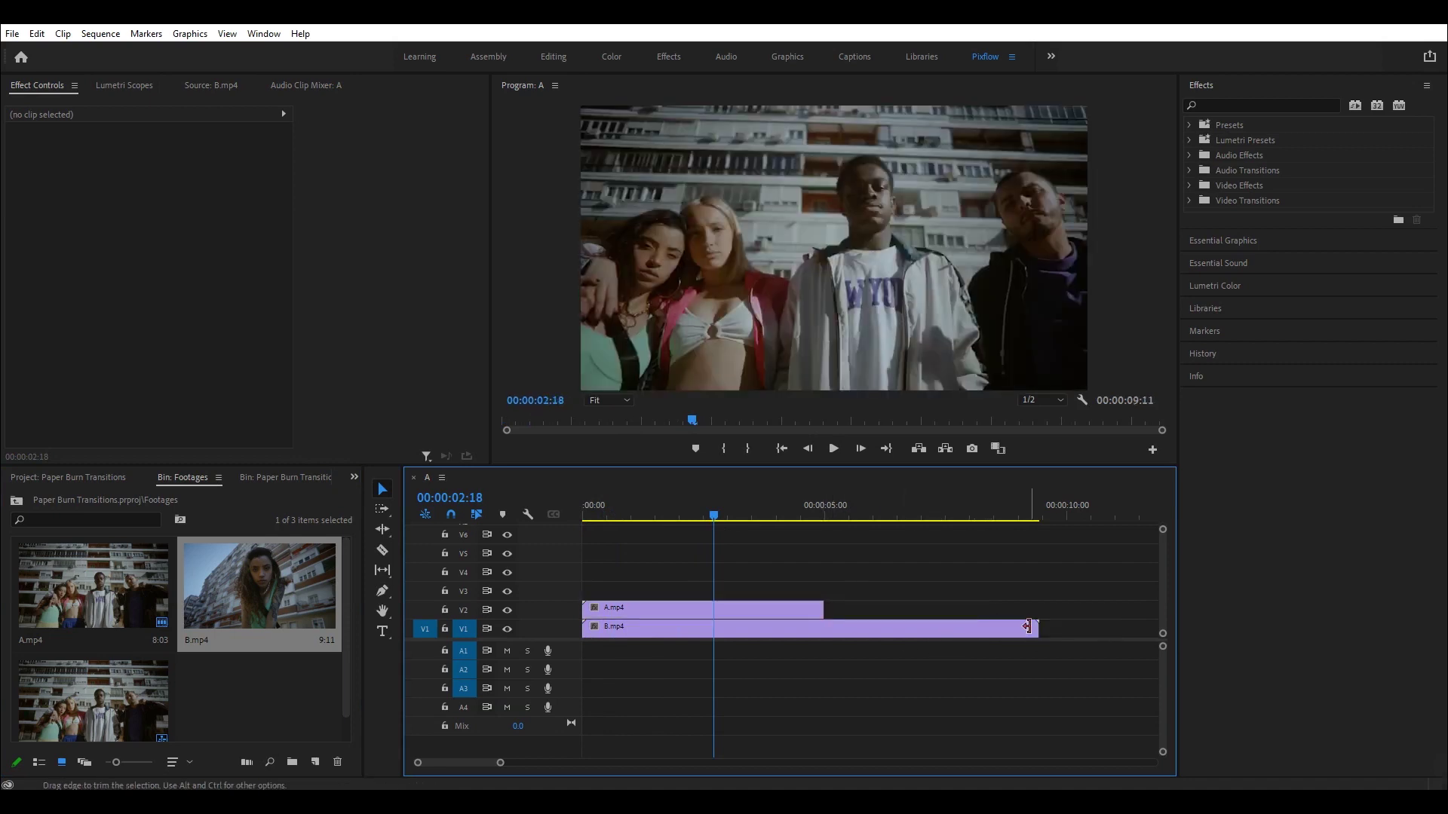
pyautogui.moveTo(1032, 628); pyautogui.dragTo(824, 629)
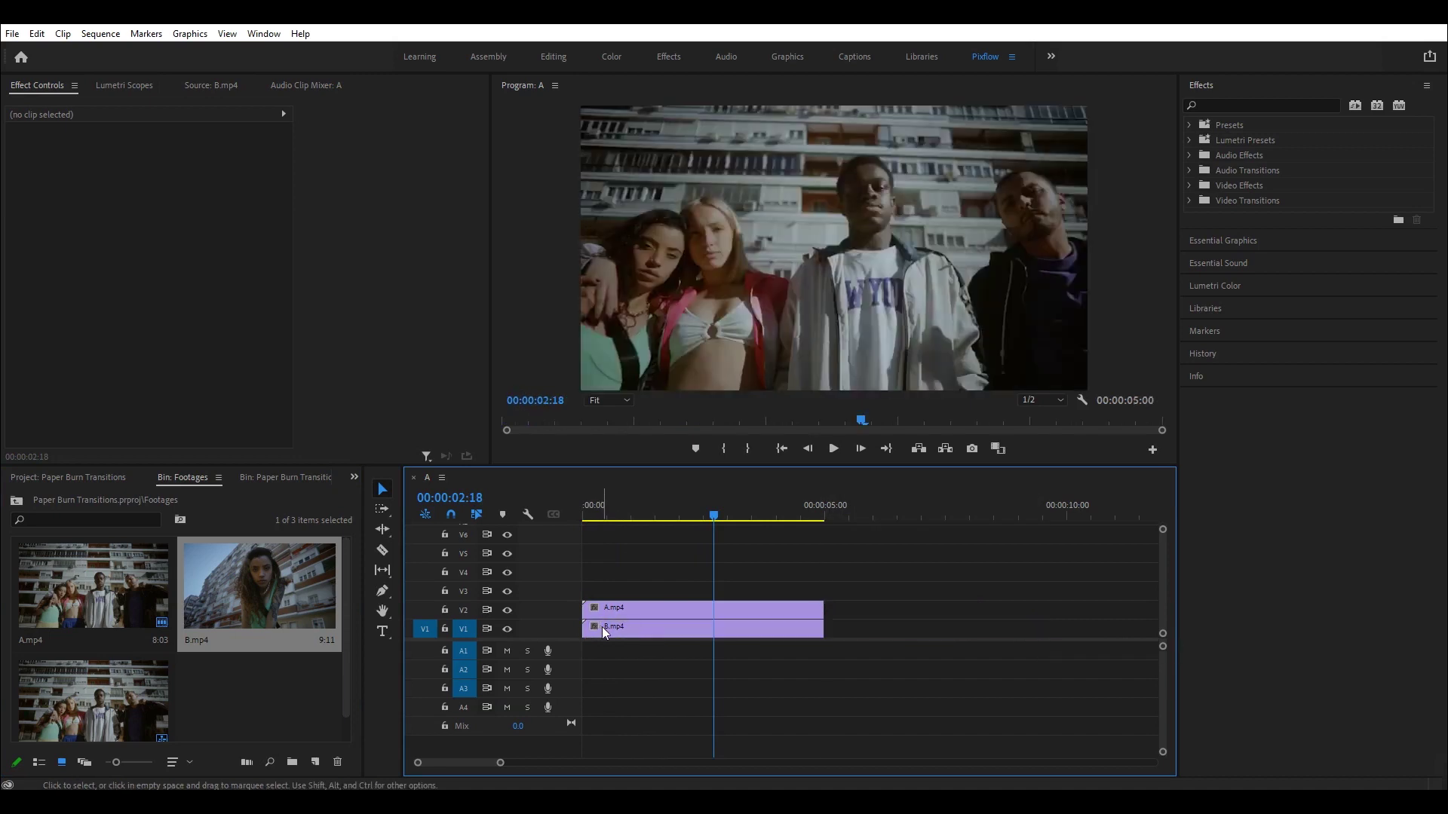
pyautogui.moveTo(604, 634); pyautogui.dragTo(705, 634)
pyautogui.moveTo(701, 517)
pyautogui.mouseDown()
pyautogui.moveTo(844, 520)
pyautogui.moveTo(727, 520)
pyautogui.mouseUp()
# Put Paper Burn 01.mov on V3 over the overlap and extend A.mp4 to end with it
pyautogui.click(65, 479)
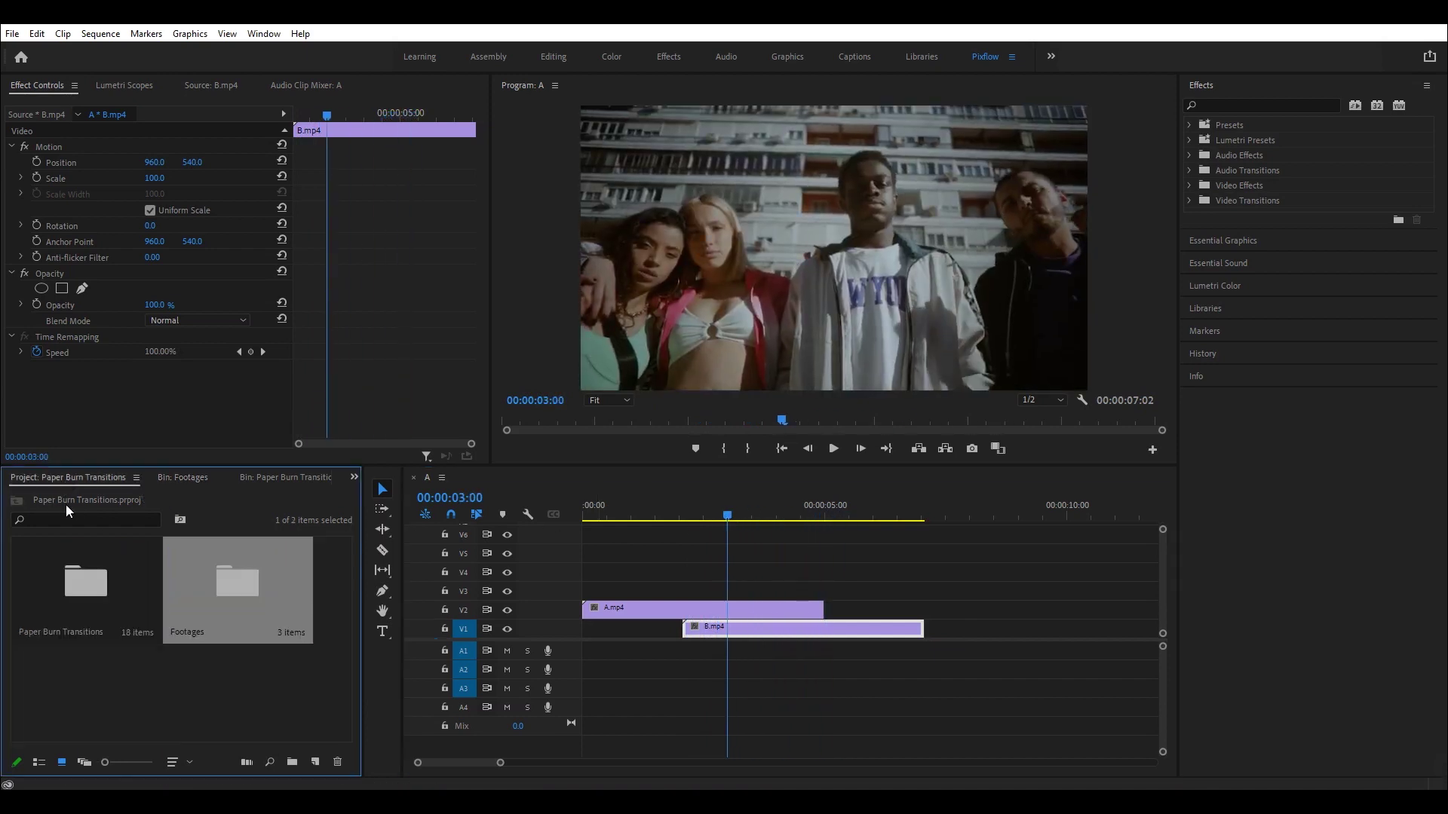
pyautogui.doubleClick(92, 632)
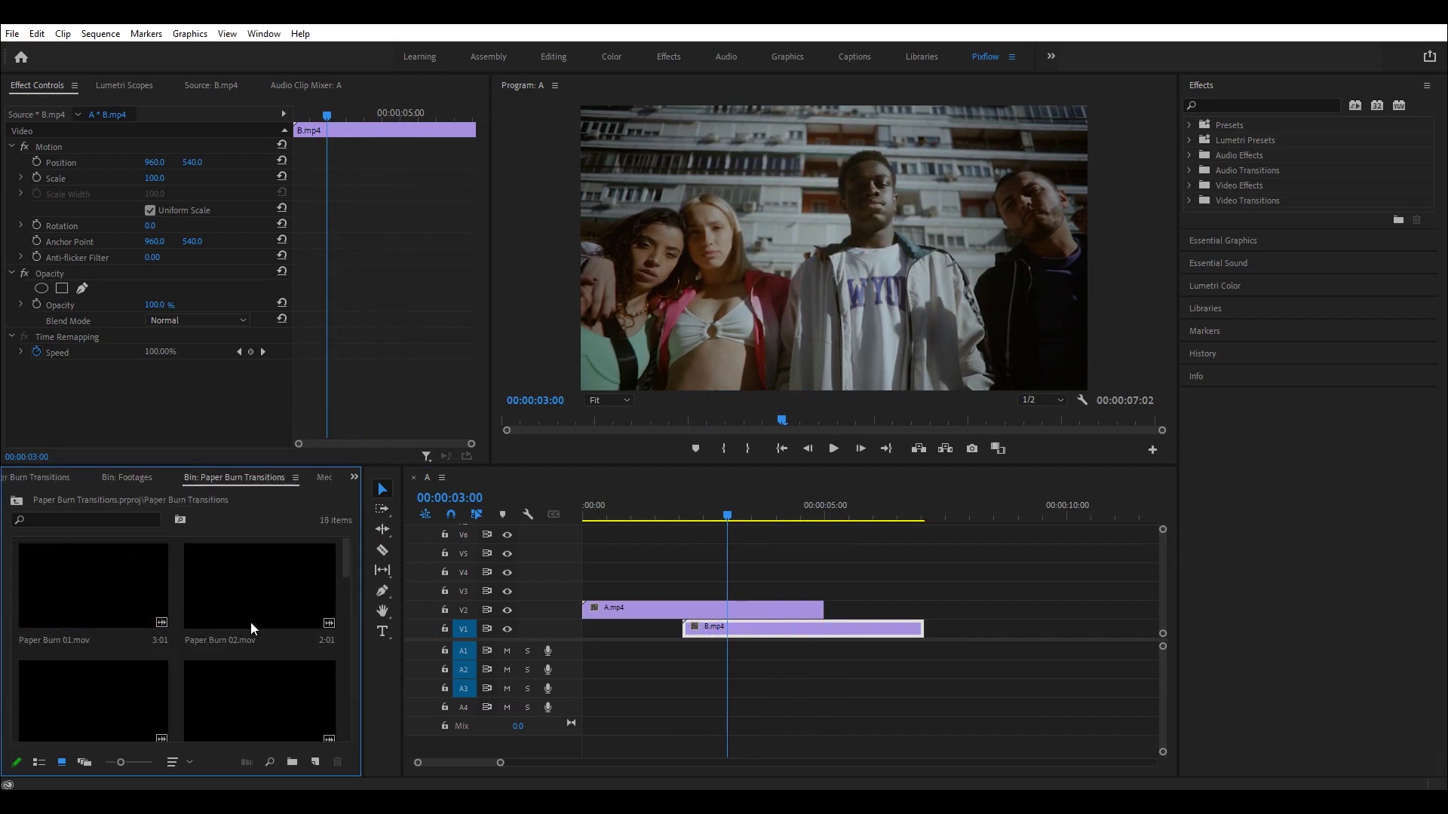
pyautogui.scroll(-10, 215, 631)
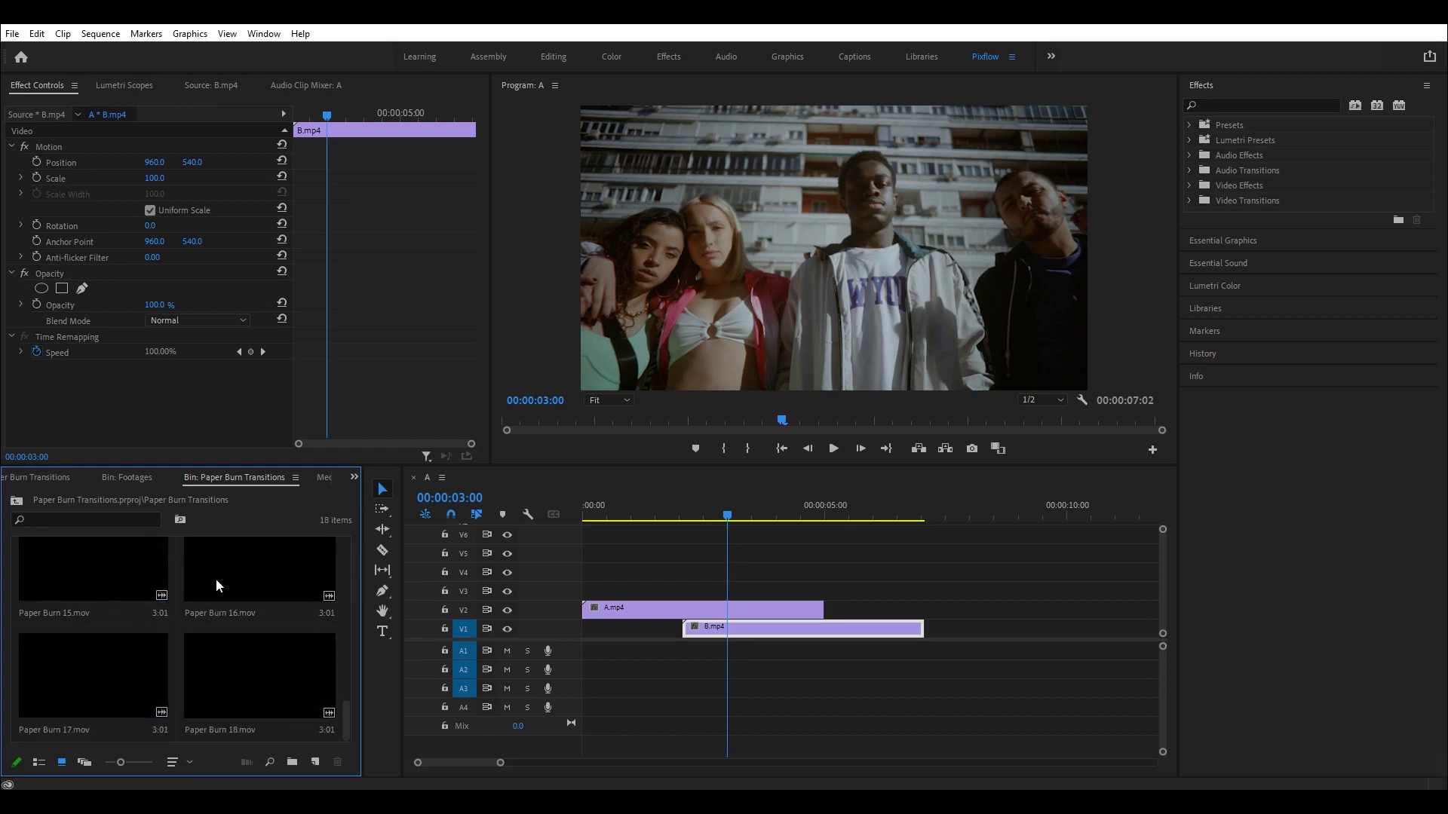
pyautogui.scroll(5, 252, 582)
pyautogui.scroll(4, 115, 629)
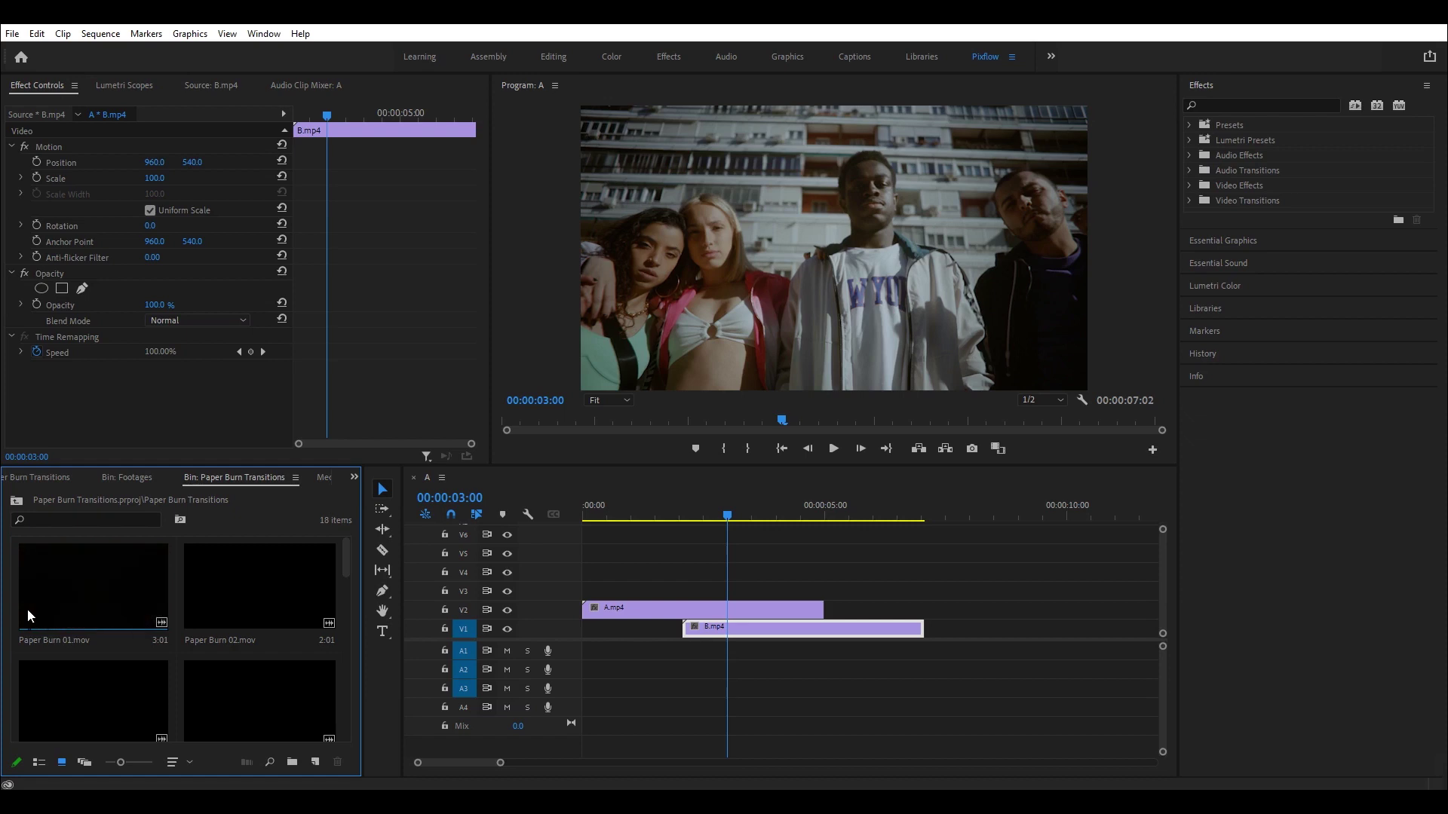
pyautogui.moveTo(75, 596); pyautogui.dragTo(686, 596)
pyautogui.moveTo(821, 607); pyautogui.dragTo(829, 607)
pyautogui.moveTo(676, 521); pyautogui.dragTo(772, 538)
# Apply the Track Matte Key effect, found by searching 'TRACK', to A.mp4
pyautogui.click(721, 612)
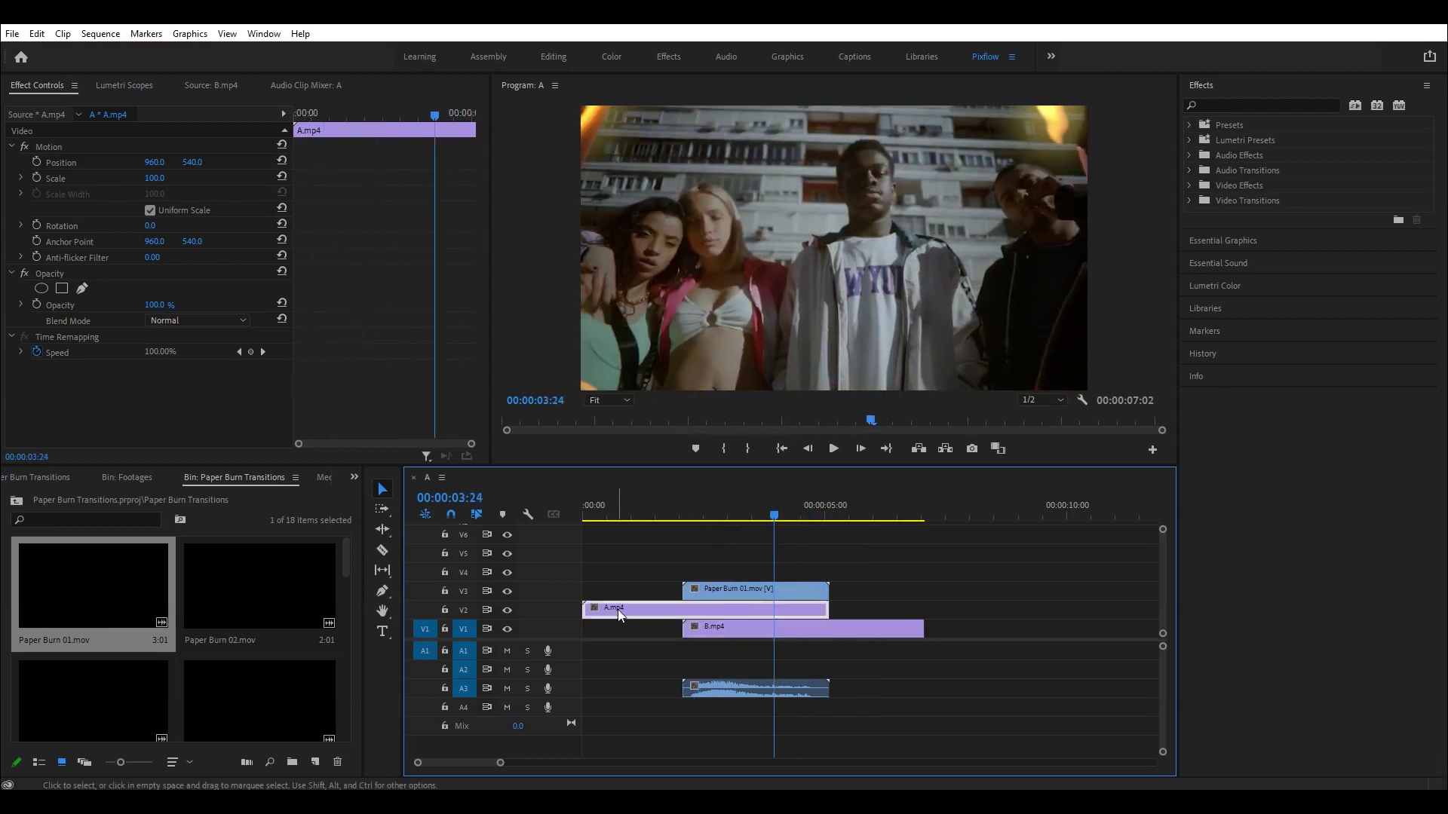
pyautogui.click(1232, 105)
pyautogui.write('TRACK')
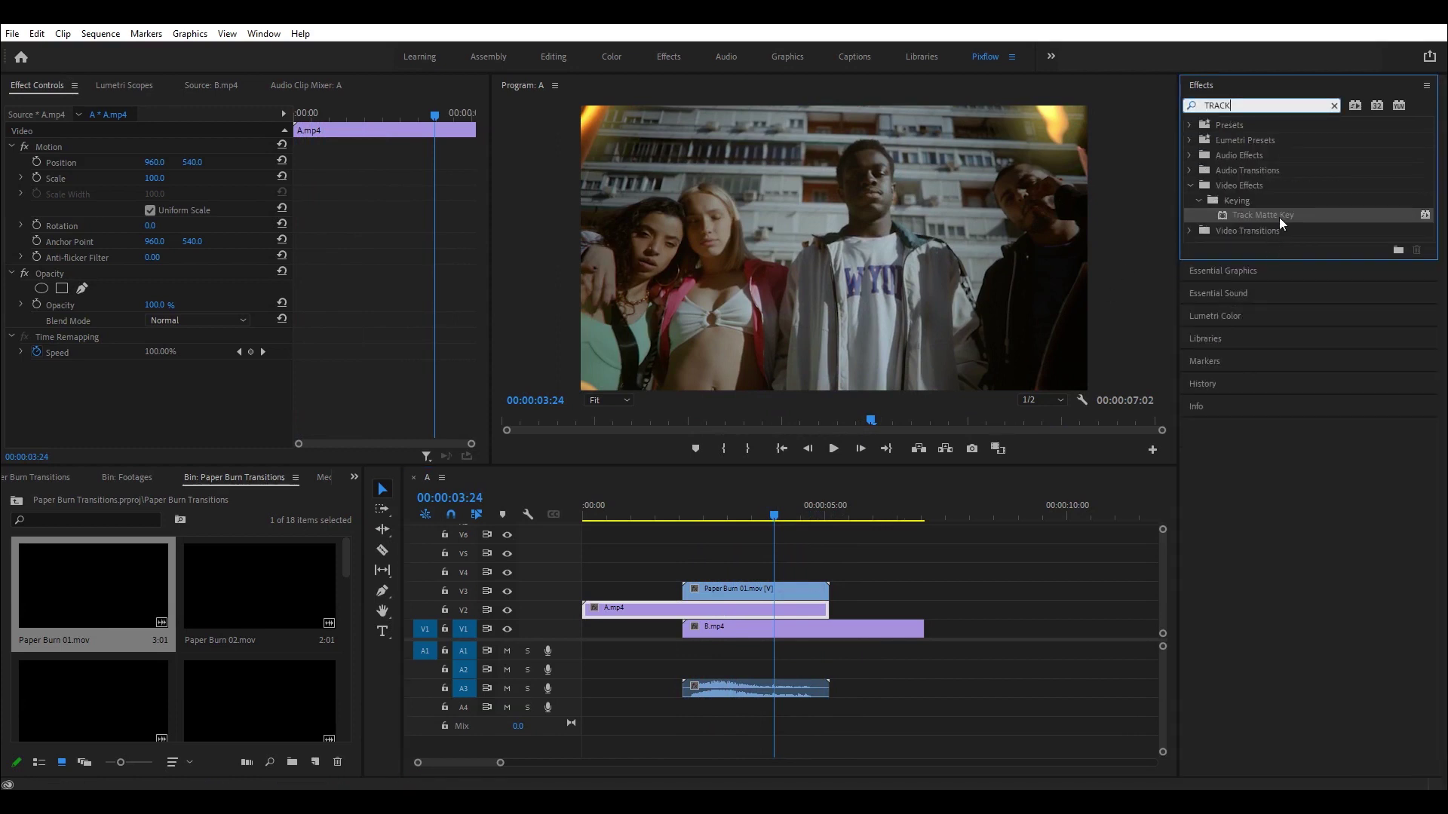
pyautogui.moveTo(1280, 219); pyautogui.dragTo(1255, 234)
pyautogui.moveTo(887, 486); pyautogui.dragTo(783, 614)
# Set A.mp4's Track Matte Key Matte to Video 3
pyautogui.moveTo(771, 516); pyautogui.dragTo(741, 518)
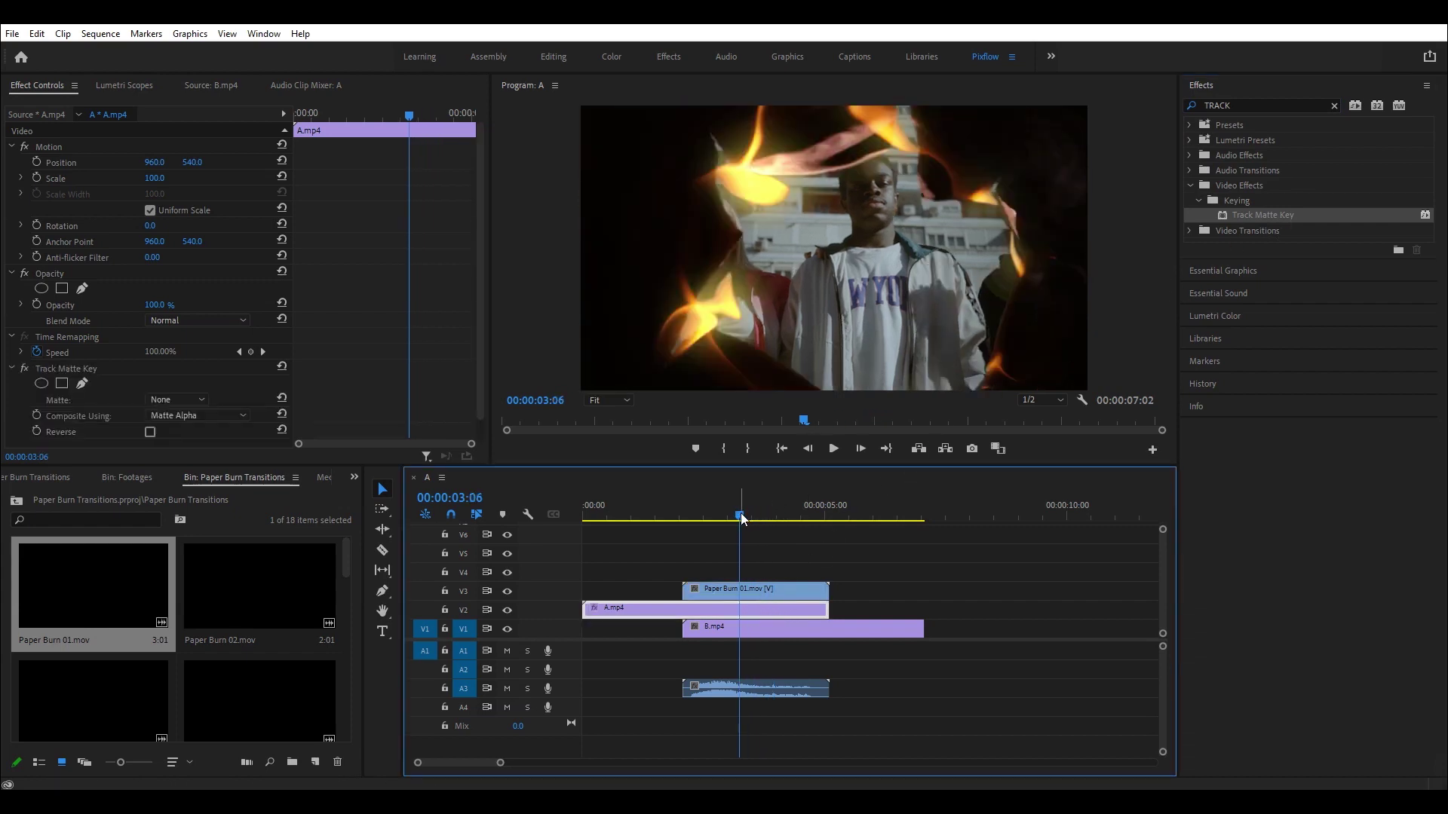
pyautogui.click(721, 590)
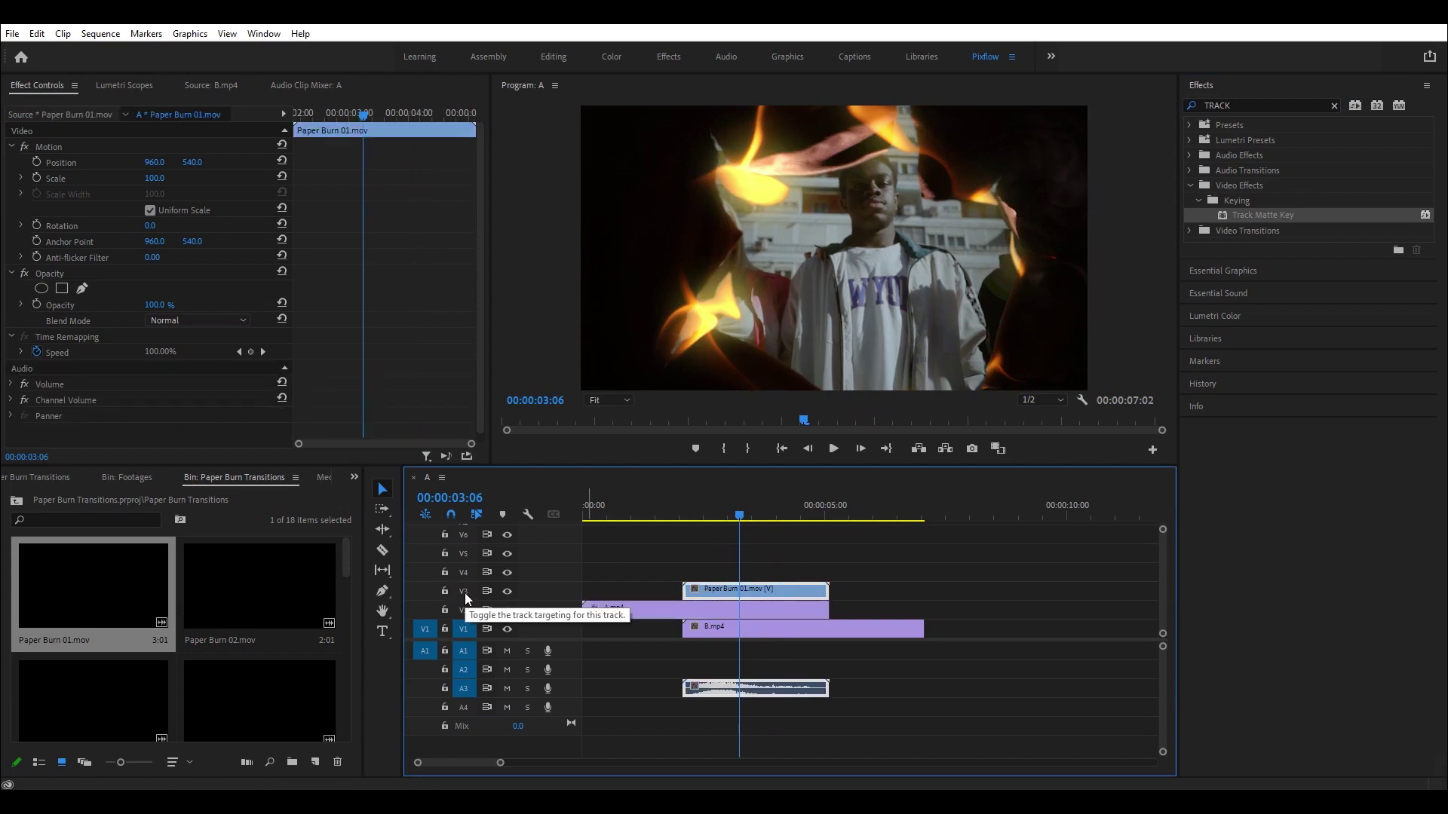
pyautogui.click(683, 612)
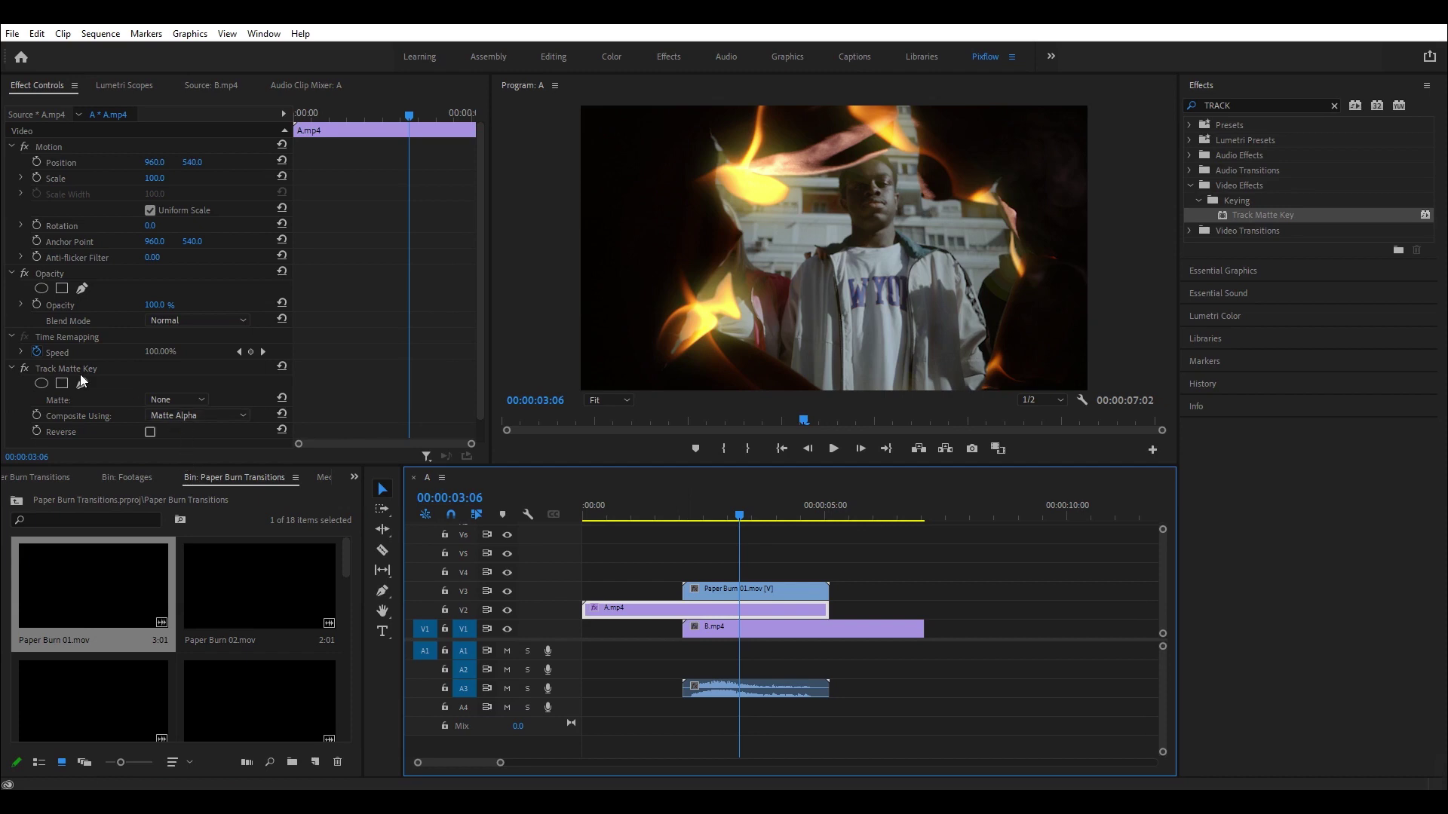
pyautogui.click(183, 400)
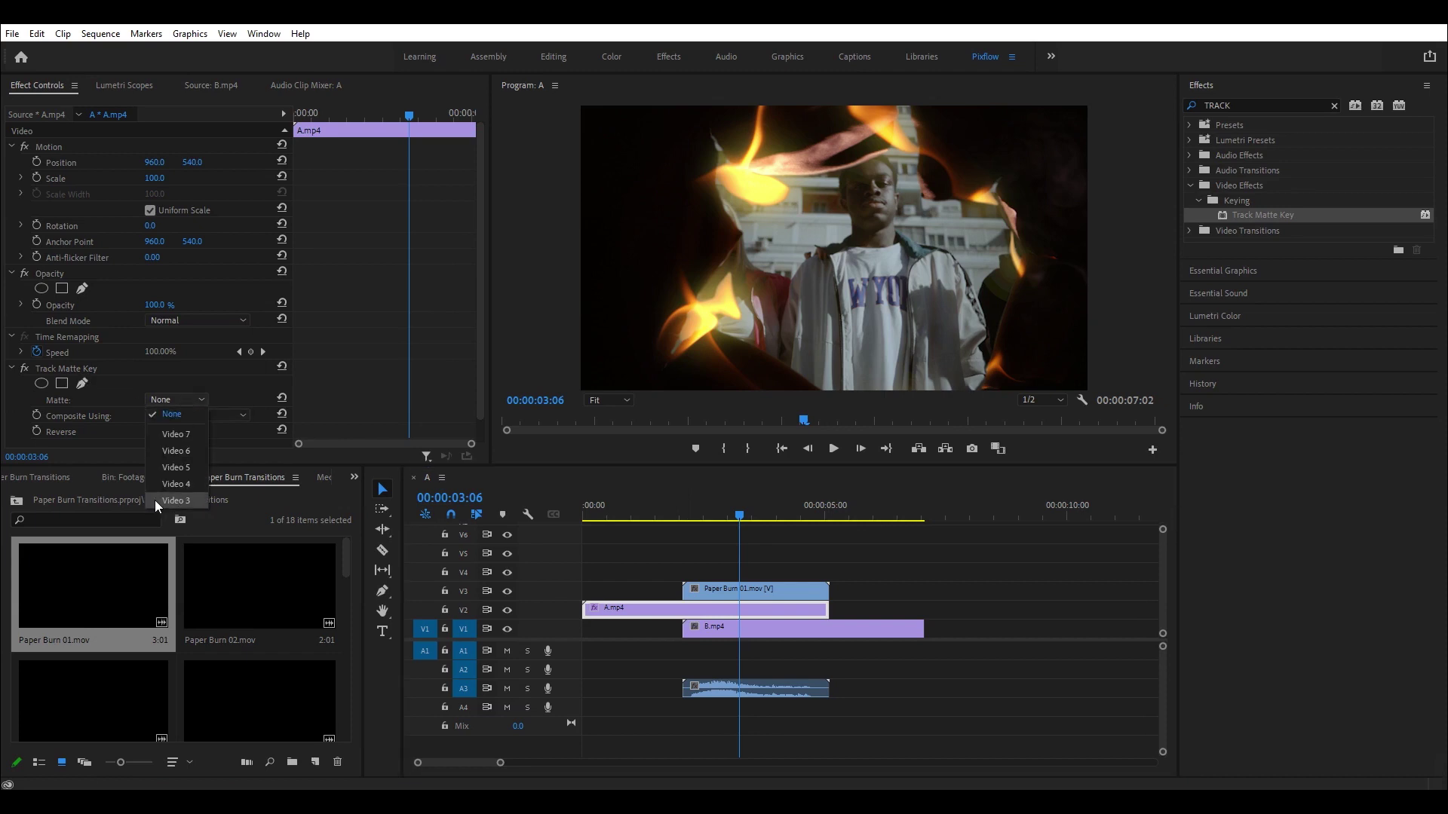
pyautogui.click(187, 500)
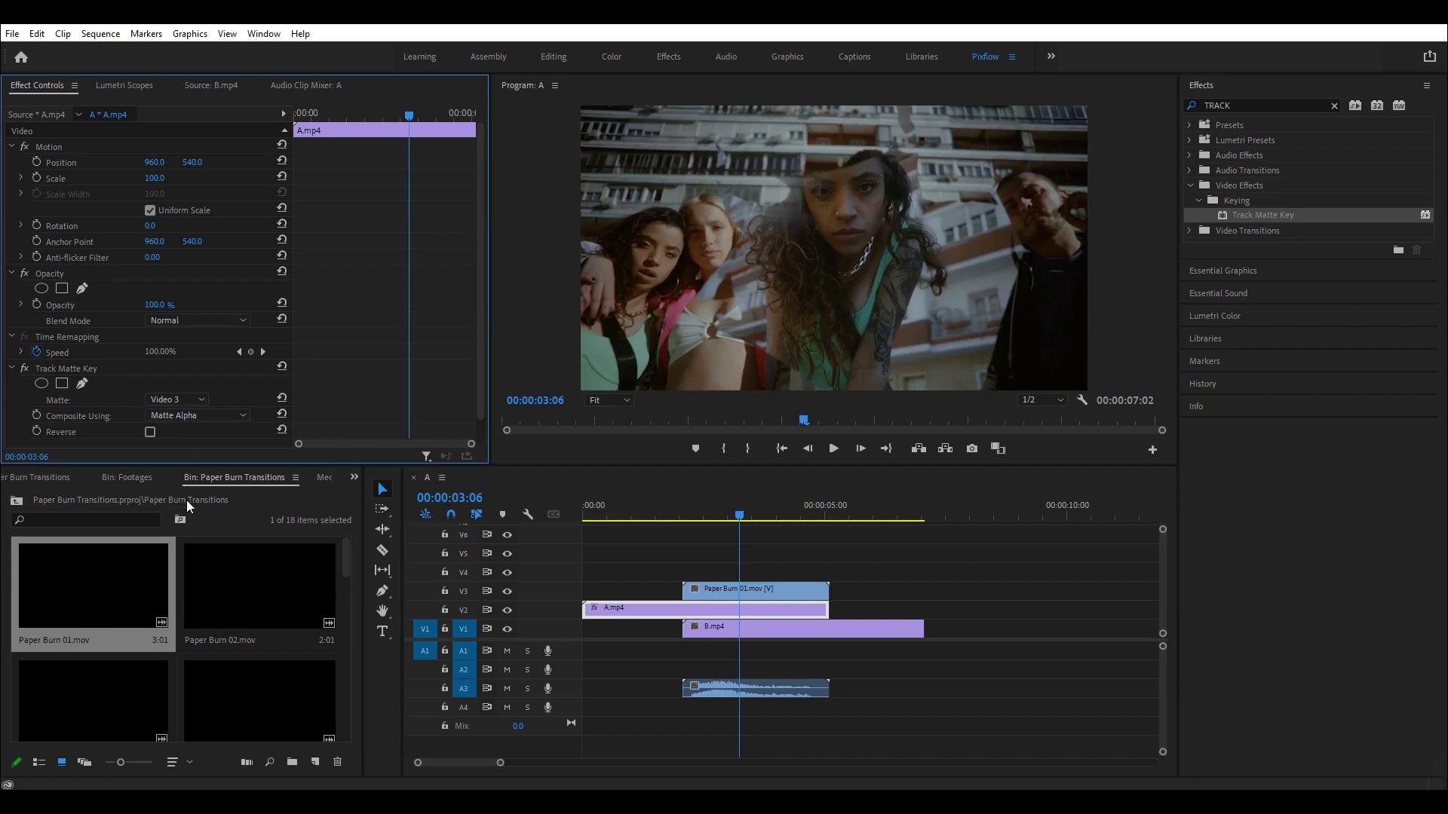
pyautogui.click(721, 516)
# Duplicate Paper Burn 01.mov from V3 onto V4 and set the copy's Blend Mode to Screen
pyautogui.moveTo(722, 516)
pyautogui.mouseDown()
pyautogui.moveTo(688, 517)
pyautogui.moveTo(830, 519)
pyautogui.moveTo(683, 519)
pyautogui.moveTo(745, 518)
pyautogui.mouseUp()
pyautogui.click(736, 590)
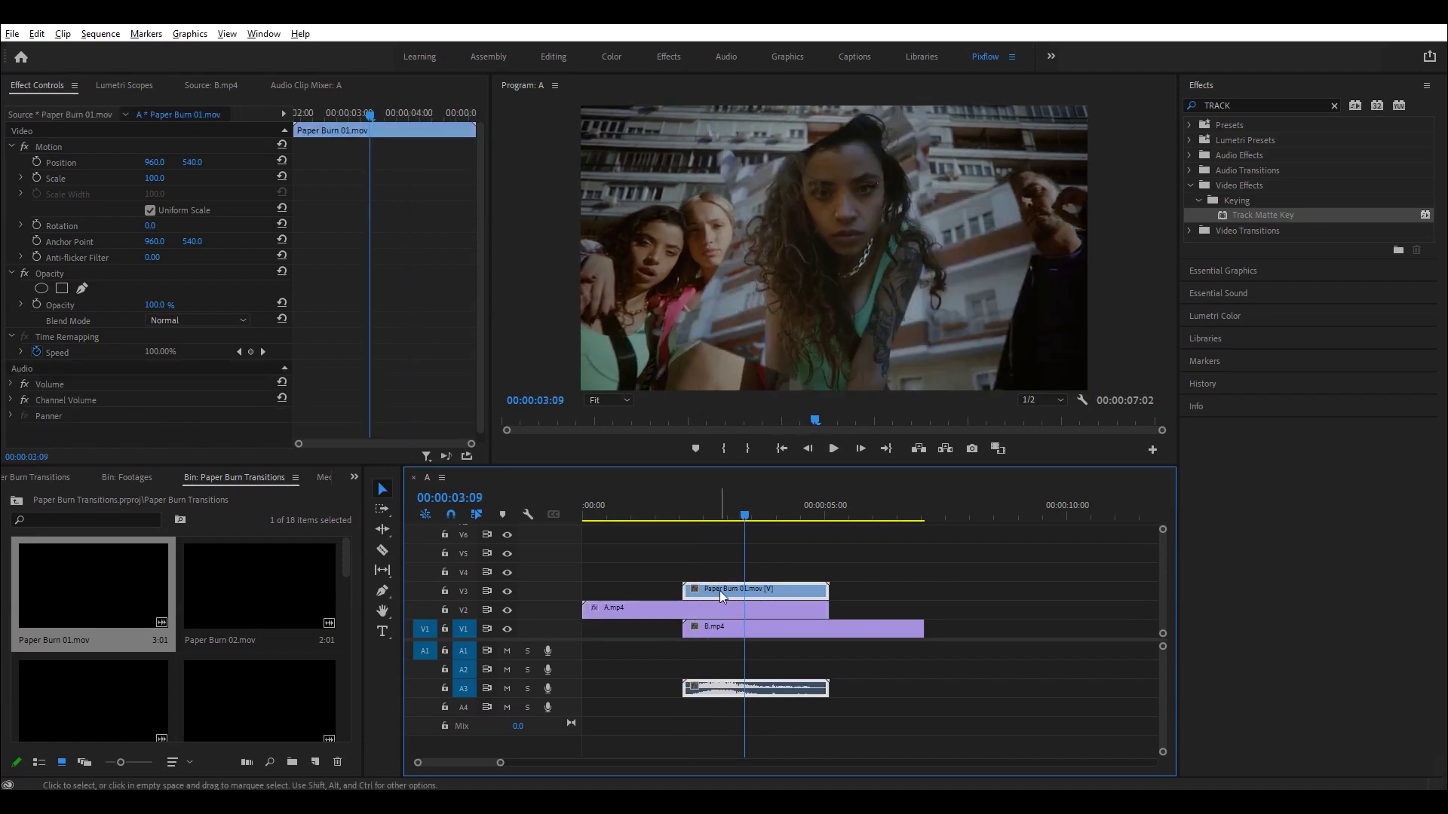
pyautogui.moveTo(720, 590); pyautogui.dragTo(722, 573)
pyautogui.moveTo(719, 518)
pyautogui.mouseDown()
pyautogui.moveTo(684, 518)
pyautogui.moveTo(740, 517)
pyautogui.mouseUp()
pyautogui.click(726, 572)
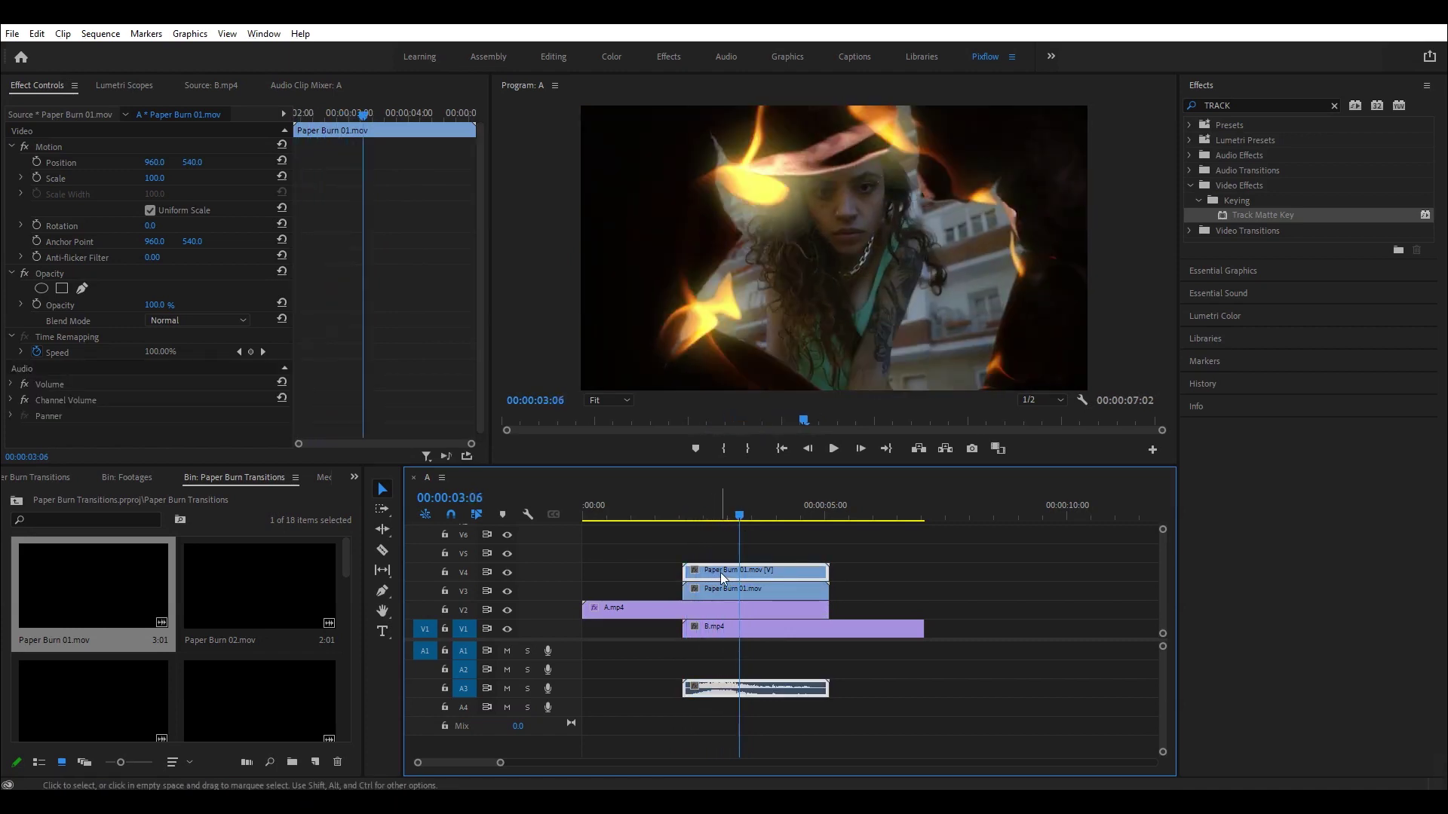
pyautogui.click(157, 321)
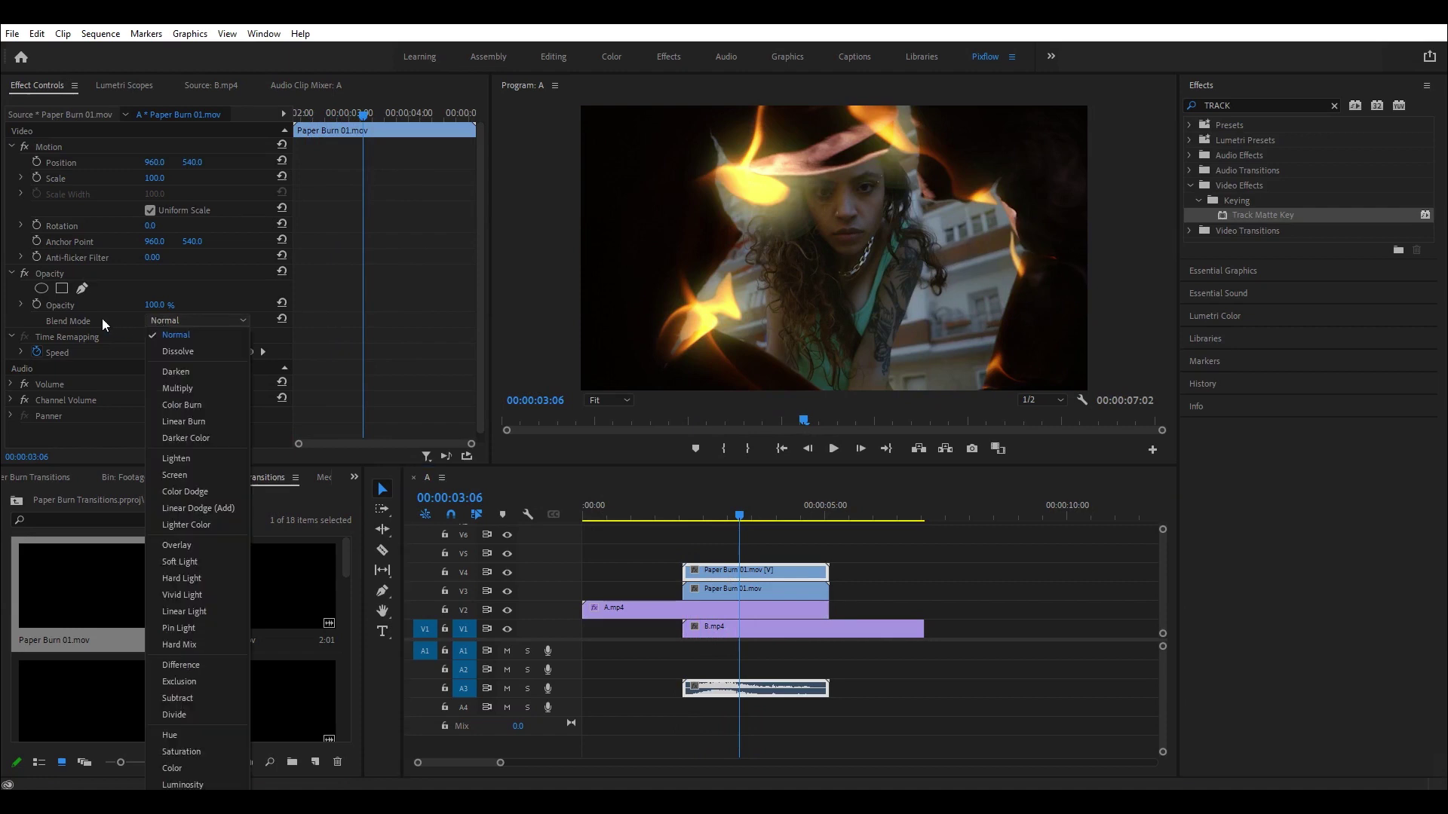
pyautogui.click(179, 472)
# Play the burn transition and maximize the Program monitor to full frame
pyautogui.moveTo(658, 518); pyautogui.dragTo(625, 518)
pyautogui.press('space')
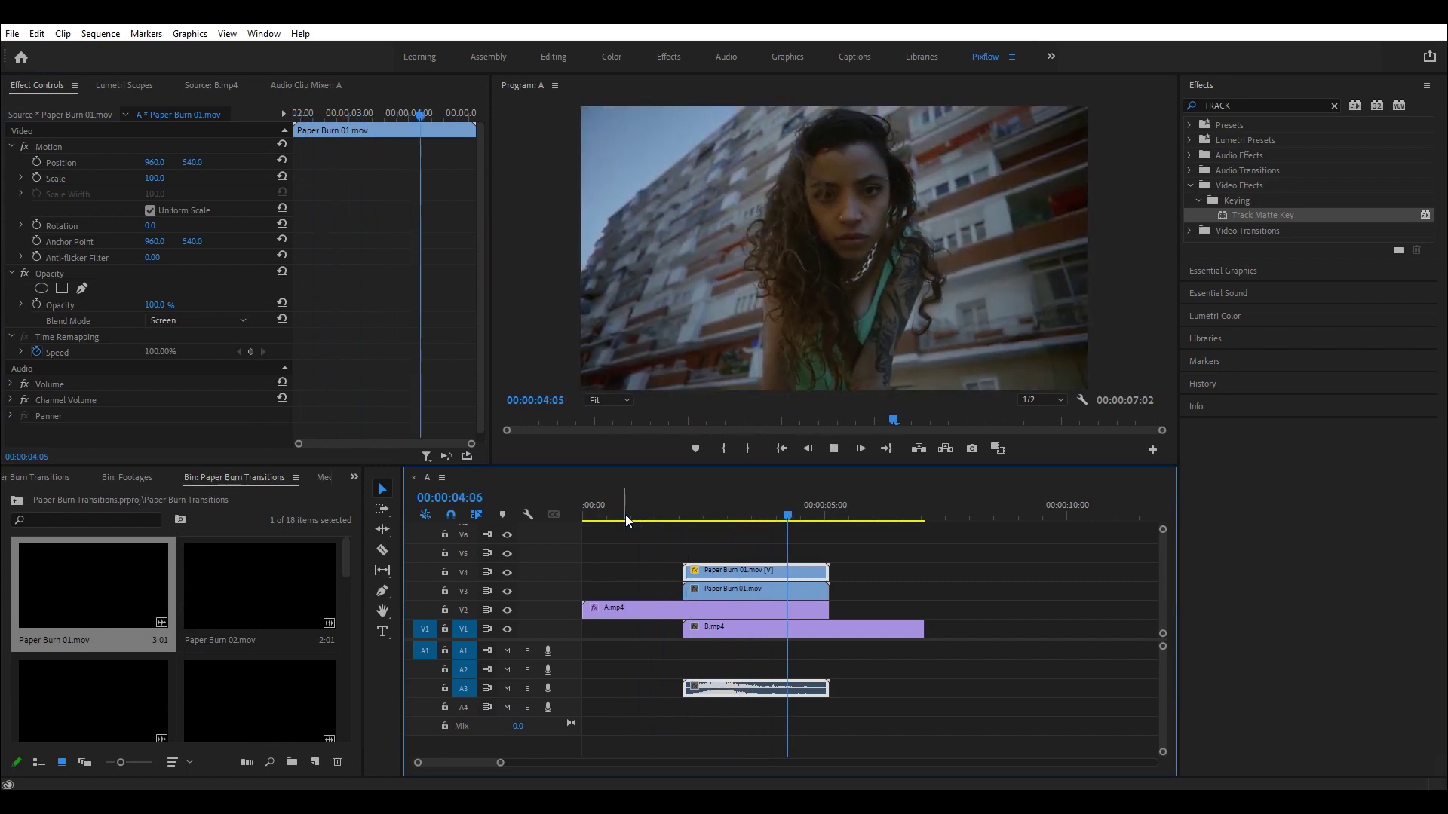
pyautogui.press('space')
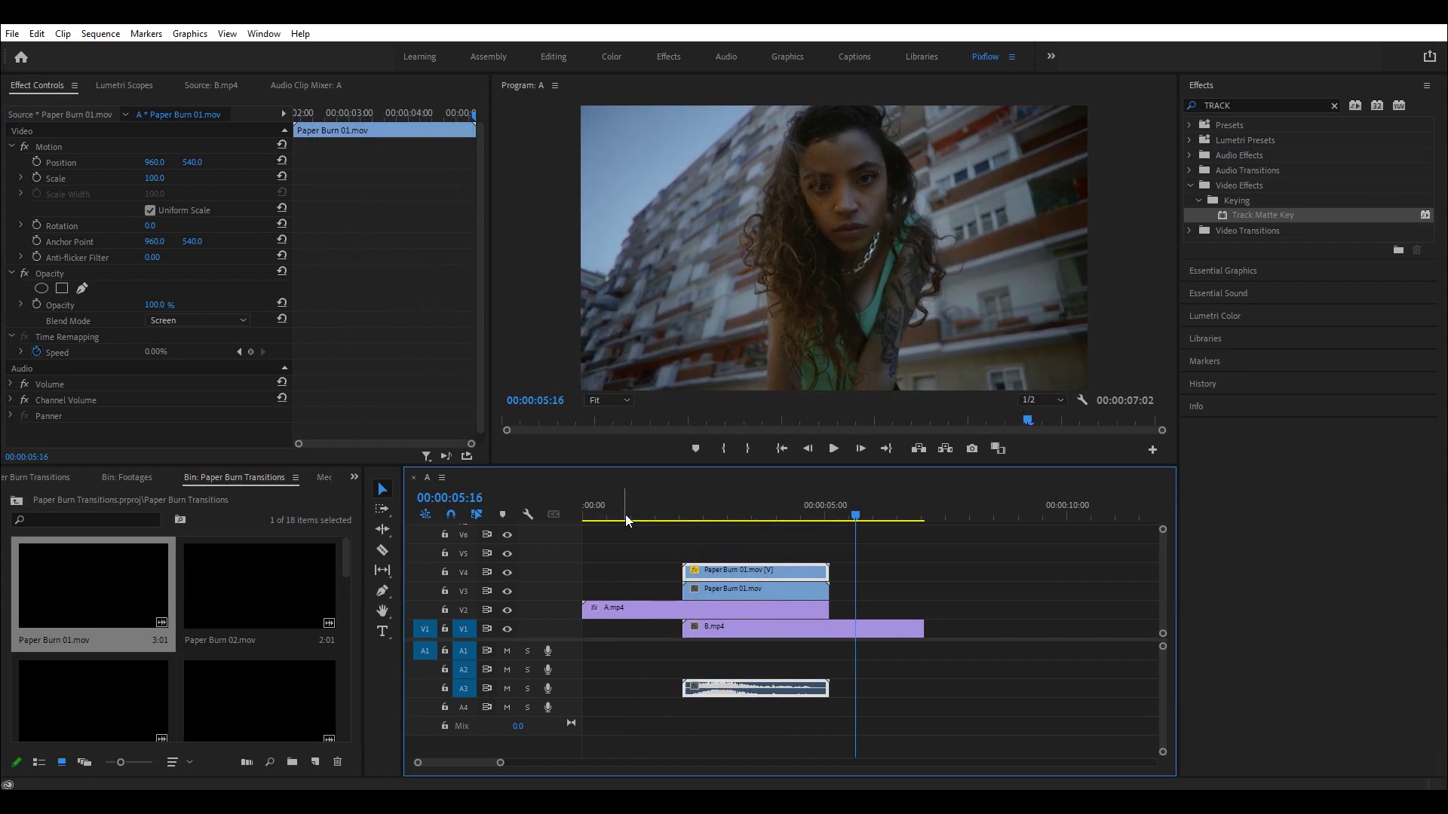
pyautogui.press('`')
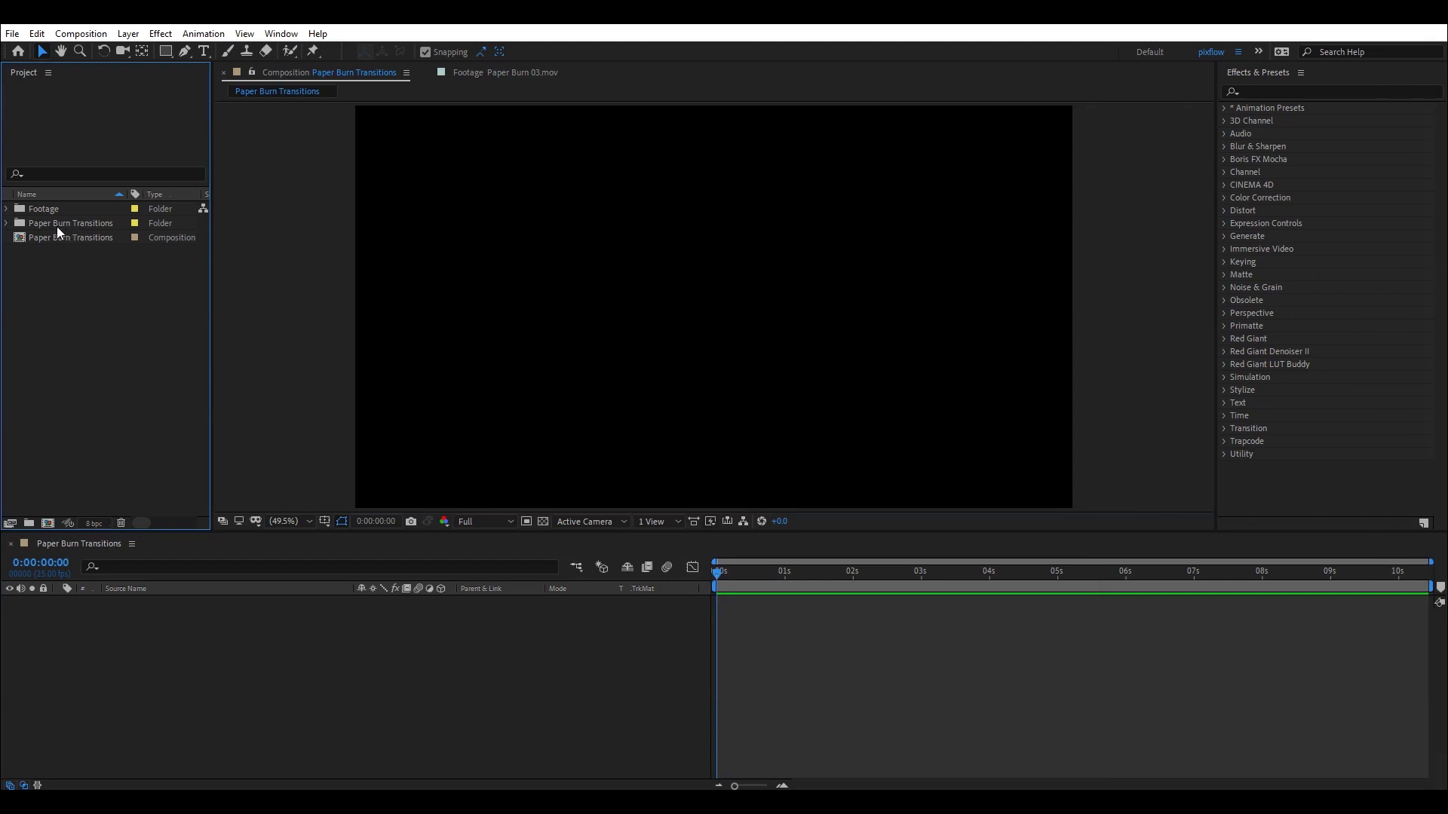
# Add Footage A.mp4 and Footage B.mp4 from the Footage folder as composition layers
pyautogui.click(42, 211)
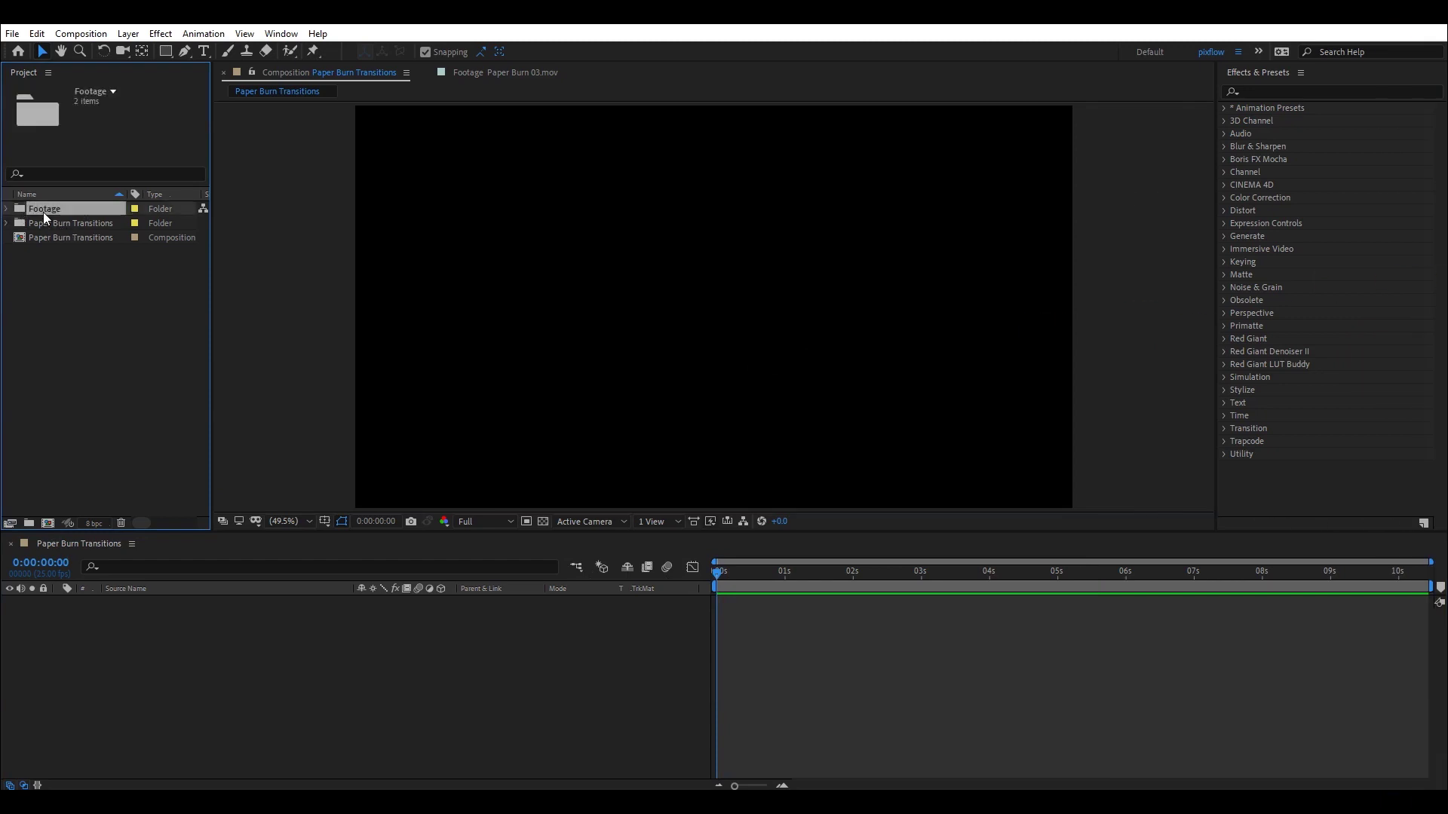
pyautogui.click(6, 209)
pyautogui.click(54, 224)
pyautogui.moveTo(211, 649); pyautogui.dragTo(220, 687)
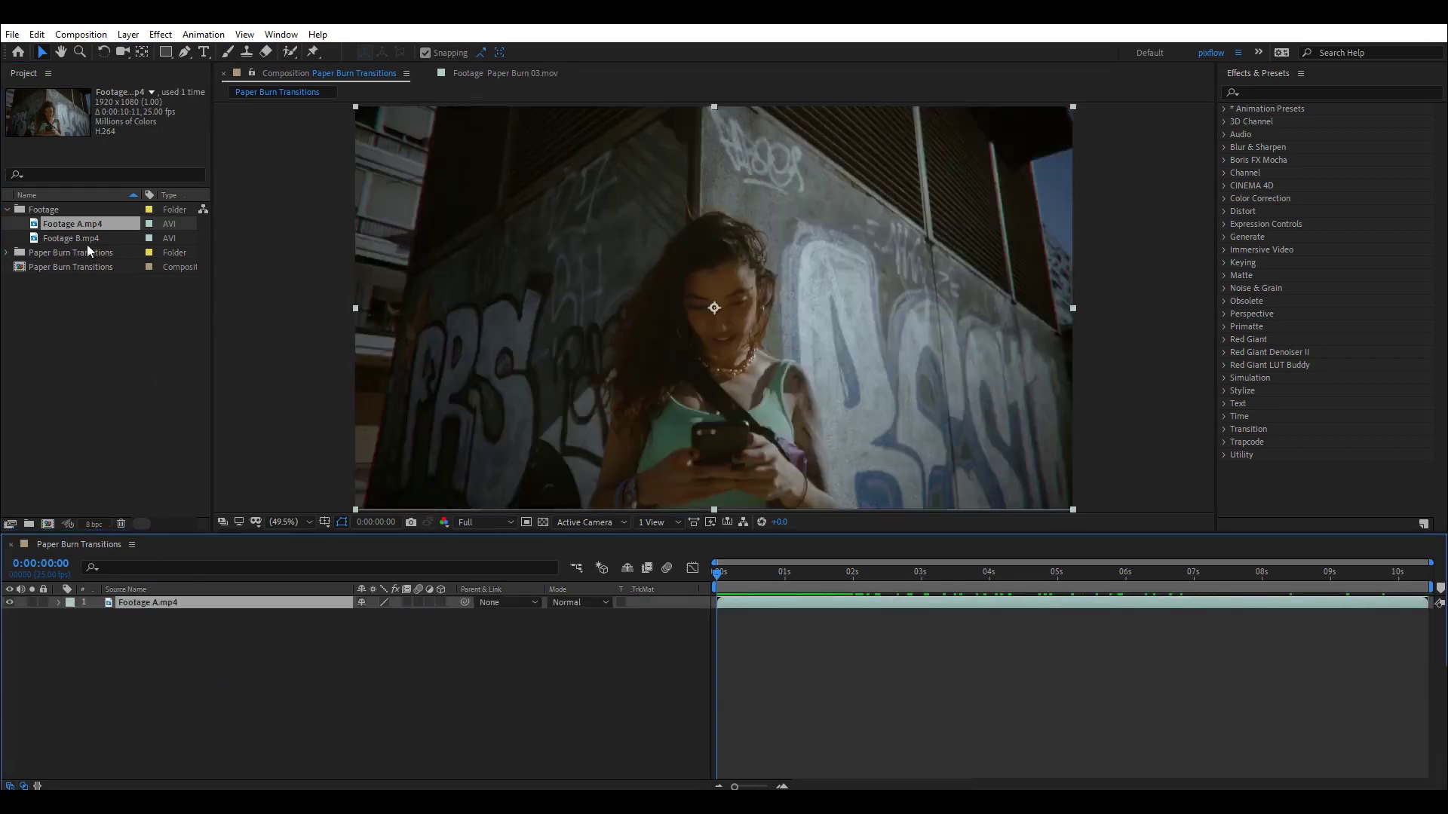
pyautogui.moveTo(86, 243); pyautogui.dragTo(220, 649)
# Trim Footage A's layer to end near 4.8 seconds
pyautogui.moveTo(756, 578); pyautogui.dragTo(799, 578)
pyautogui.click(185, 603)
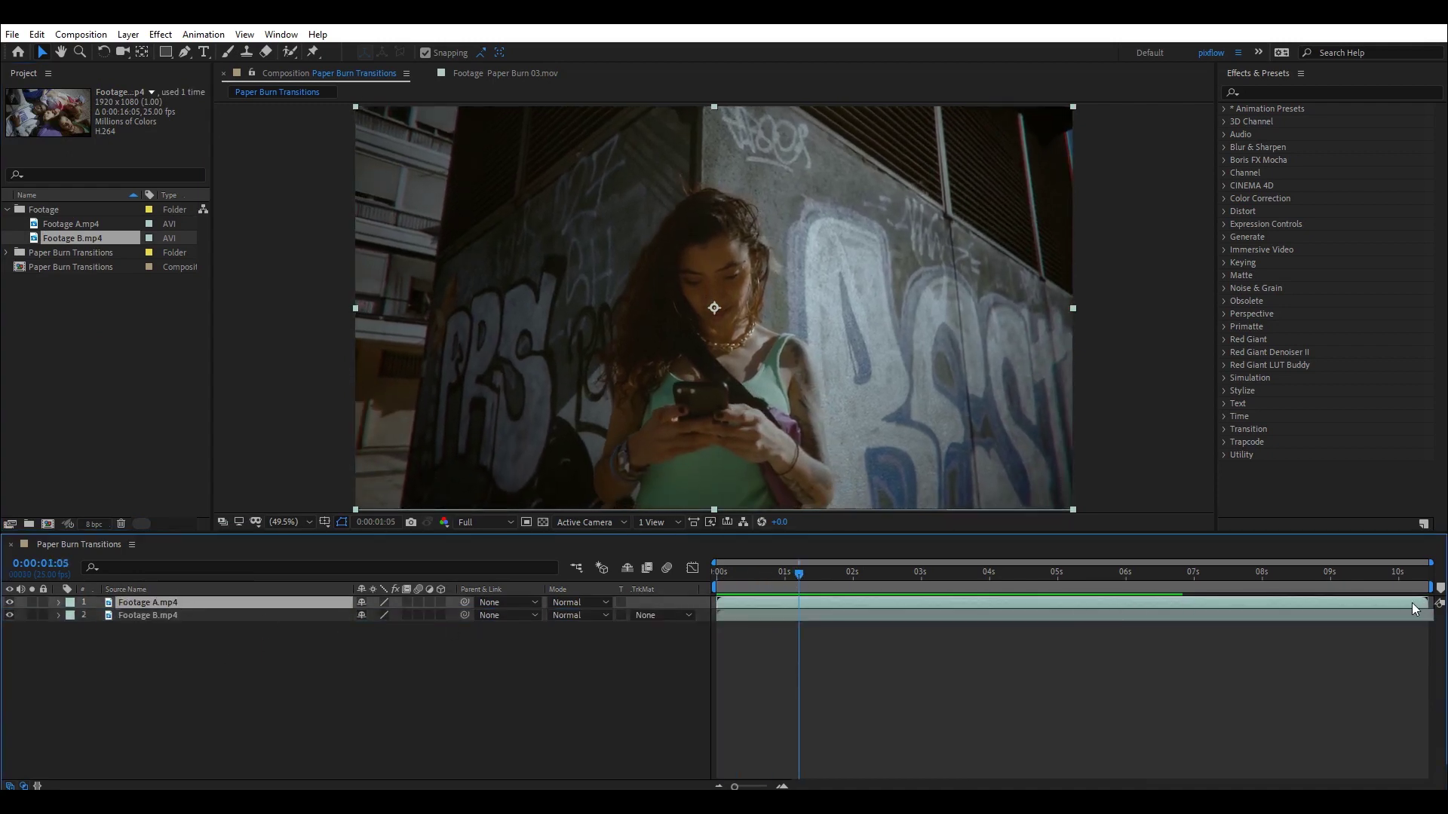
pyautogui.moveTo(1427, 604); pyautogui.dragTo(1046, 603)
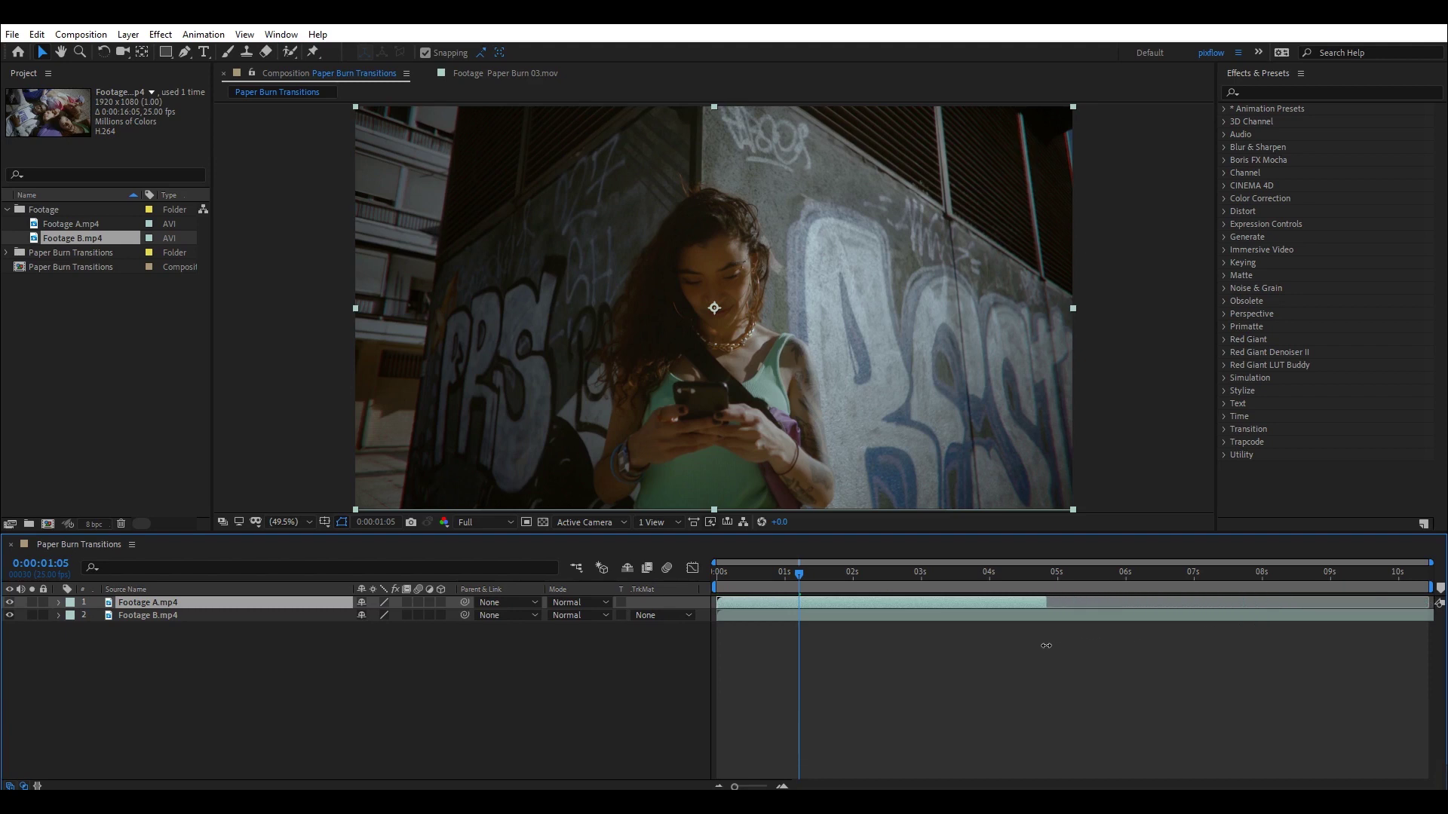
pyautogui.click(868, 575)
pyautogui.moveTo(875, 576); pyautogui.dragTo(837, 604)
# Move Footage B's in-point to 0:00:01:20 so it overlaps Footage A
pyautogui.click(830, 614)
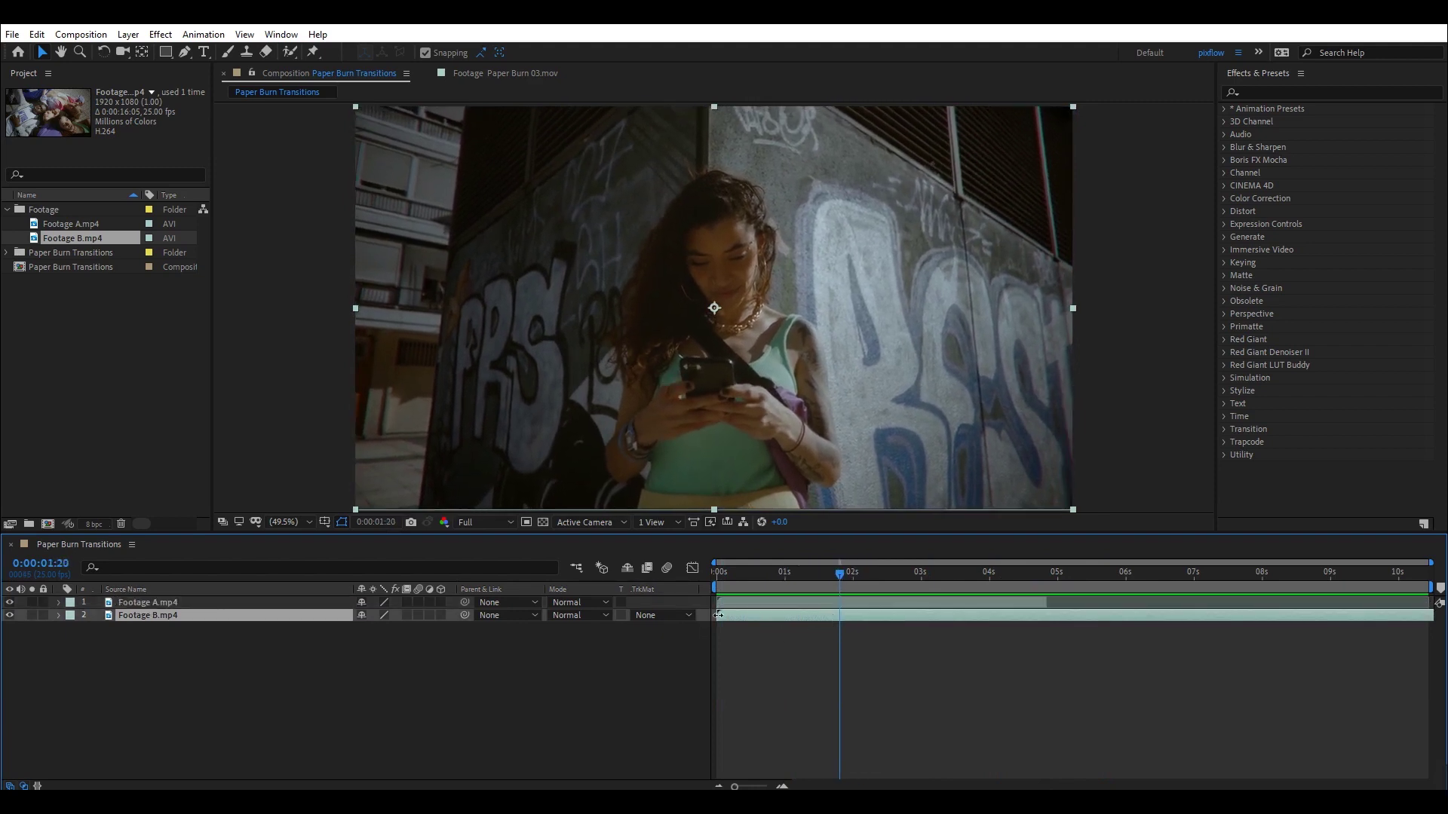
pyautogui.moveTo(719, 616); pyautogui.dragTo(841, 635)
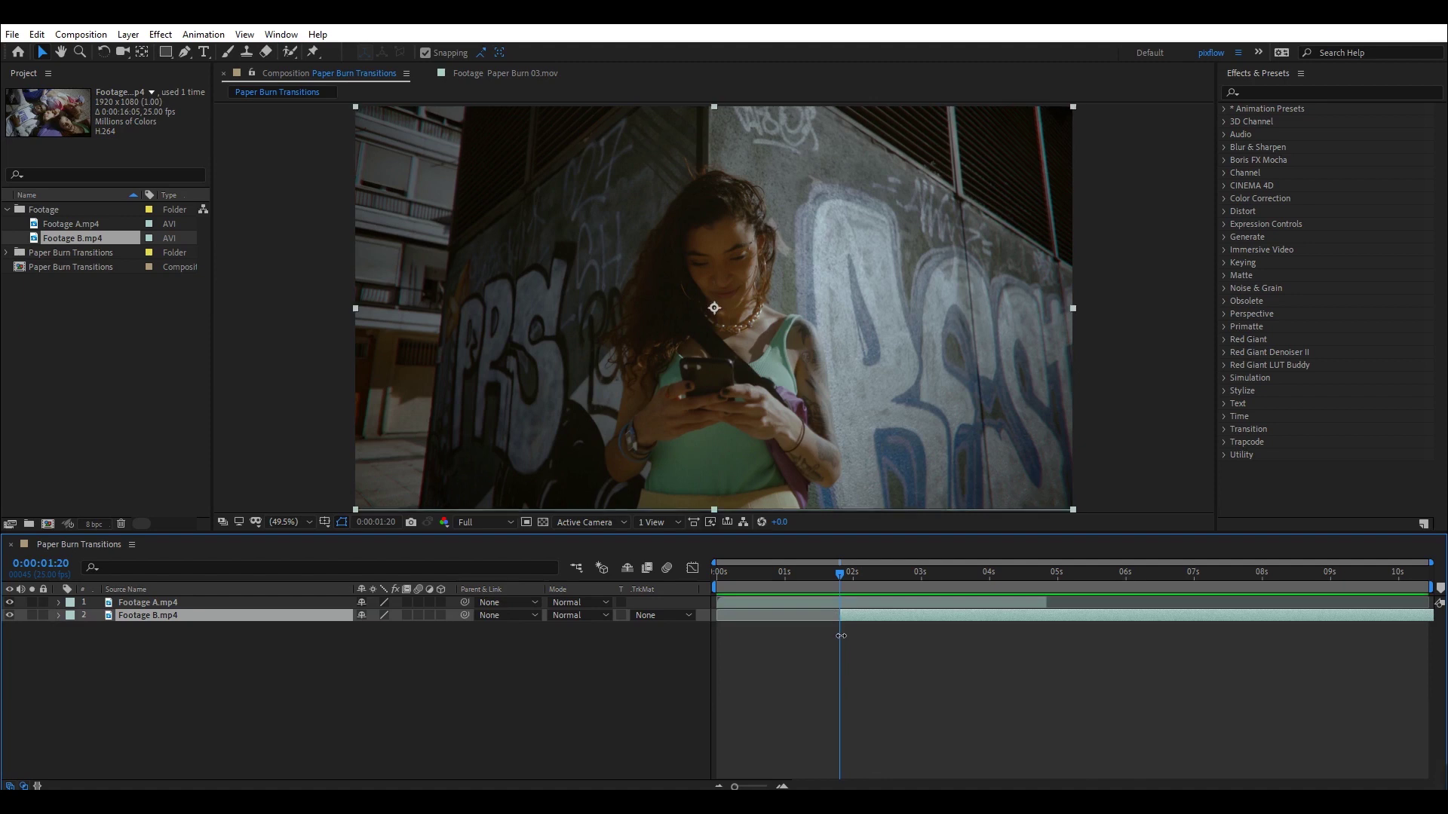
pyautogui.click(875, 605)
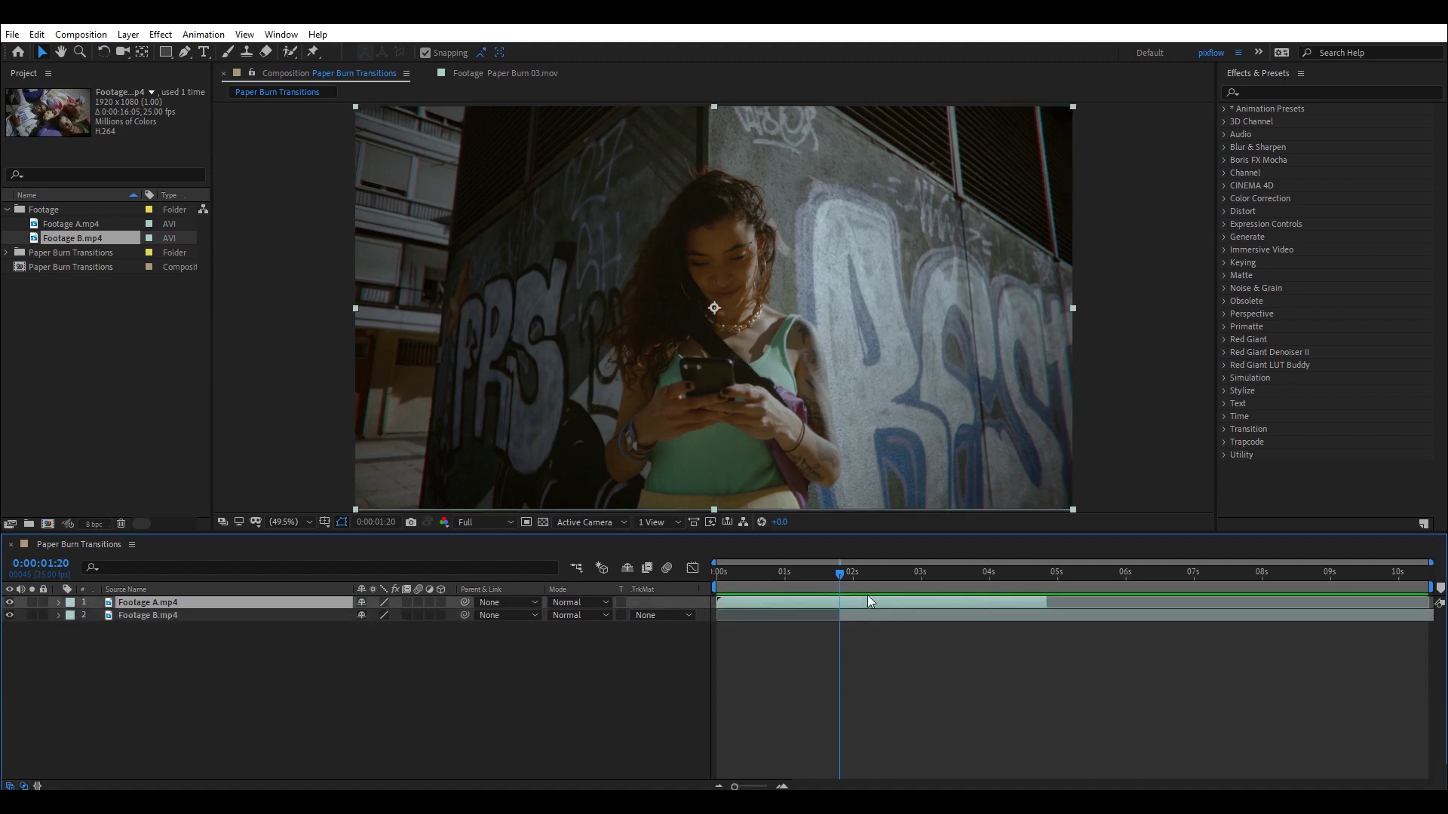
pyautogui.moveTo(863, 592)
pyautogui.mouseDown()
pyautogui.moveTo(932, 577)
pyautogui.moveTo(1124, 583)
pyautogui.moveTo(839, 577)
pyautogui.mouseUp()
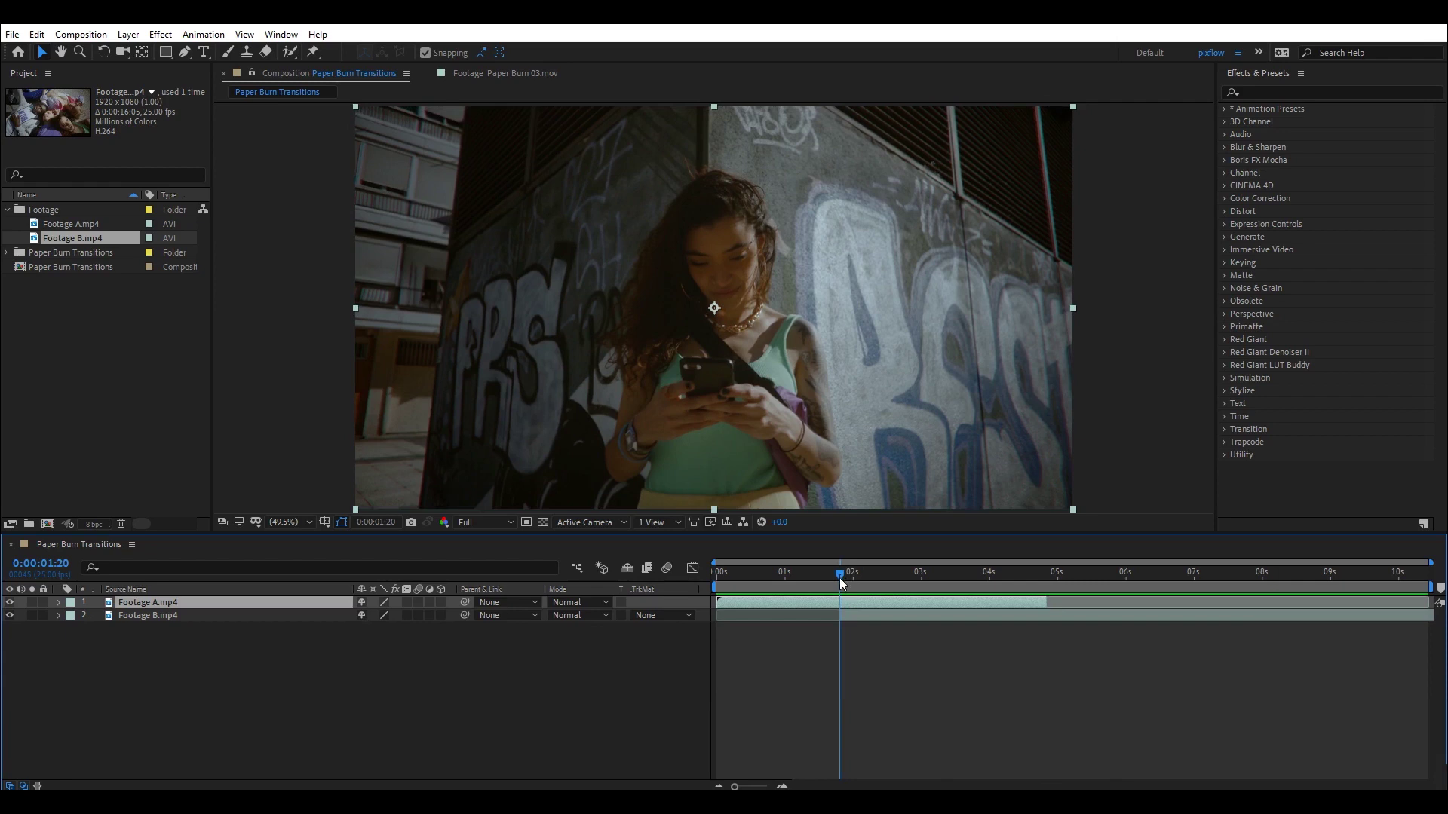
# Add Paper Burn 05.mov as the top layer starting at 0:00:01:20
pyautogui.click(8, 253)
pyautogui.click(65, 320)
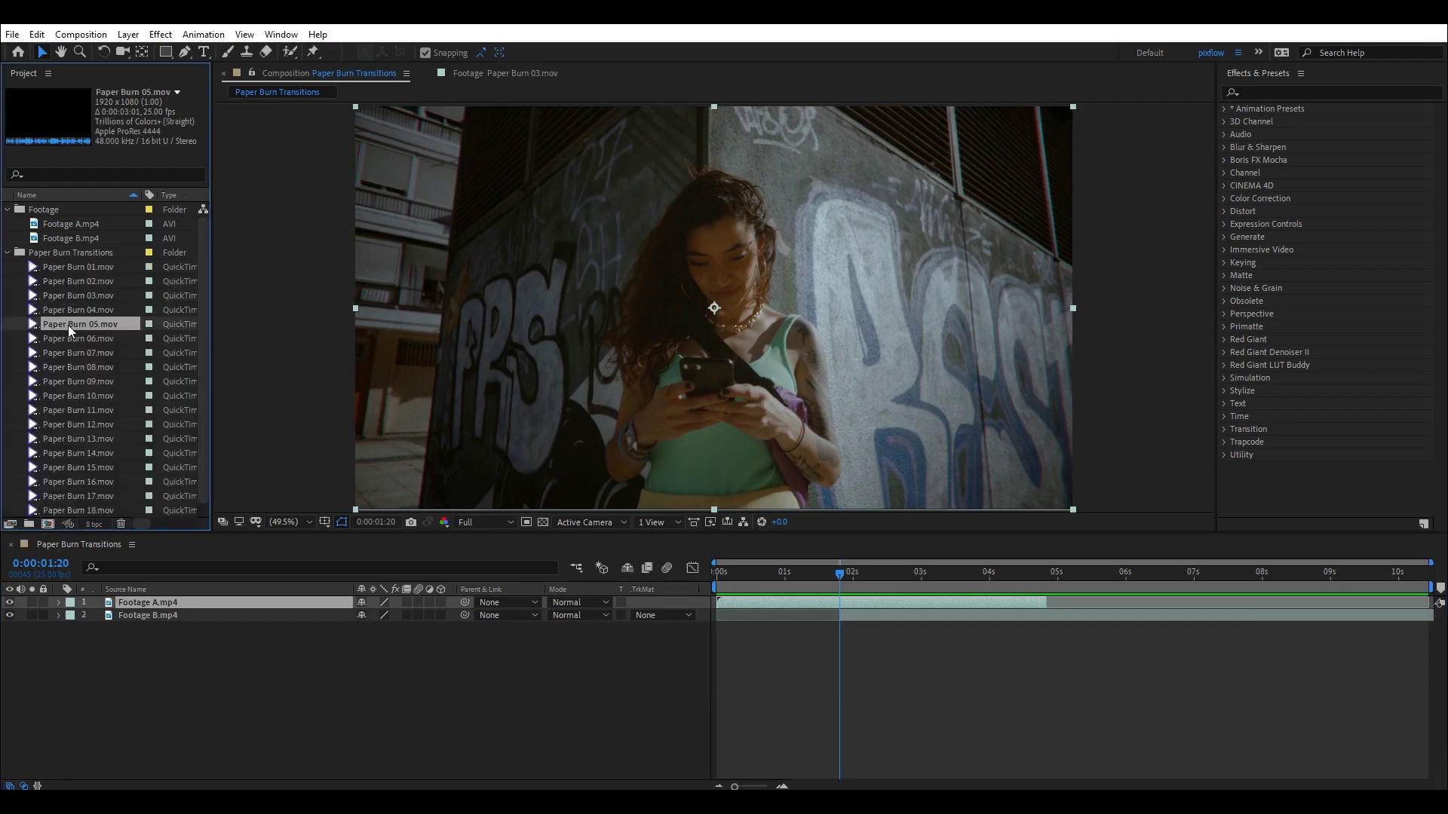
pyautogui.moveTo(89, 329); pyautogui.dragTo(225, 604)
pyautogui.moveTo(790, 607)
pyautogui.mouseDown()
pyautogui.moveTo(906, 608)
pyautogui.moveTo(844, 576)
pyautogui.mouseUp()
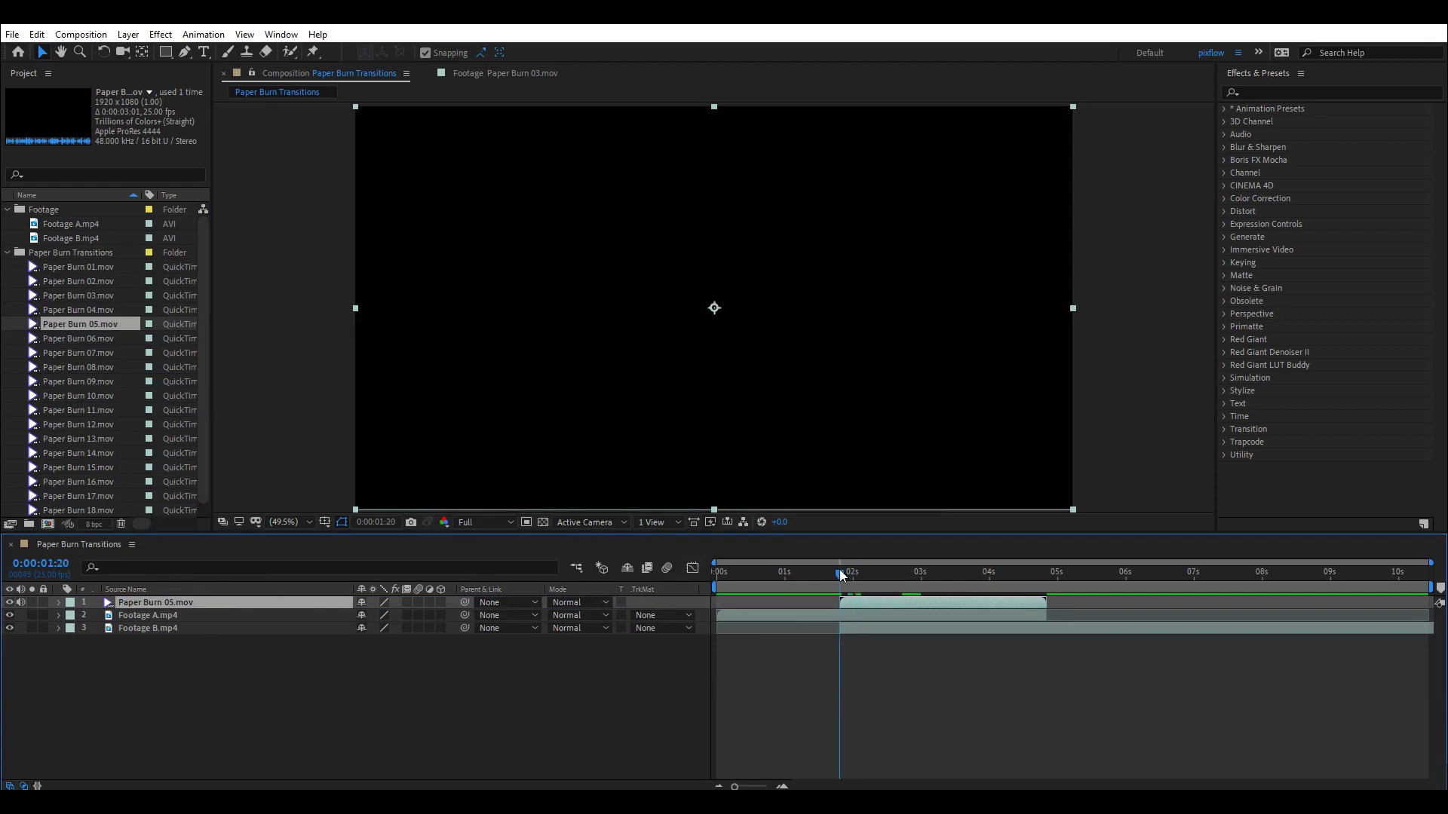
# Split the Footage A layer at 1:20 with Ctrl+Shift+D
pyautogui.click(872, 617)
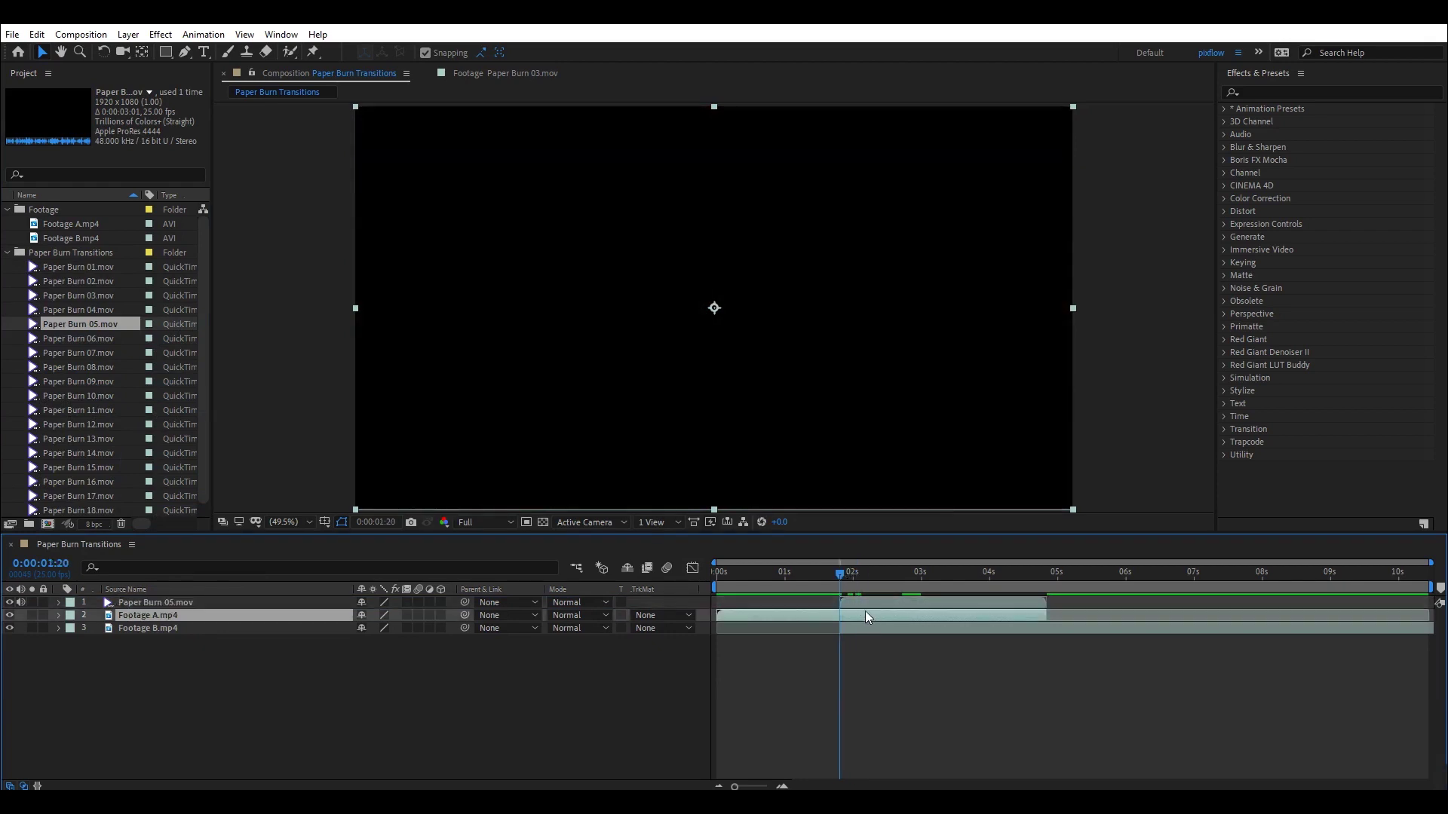
pyautogui.hotkey('ctrl', 'shift', 'd')
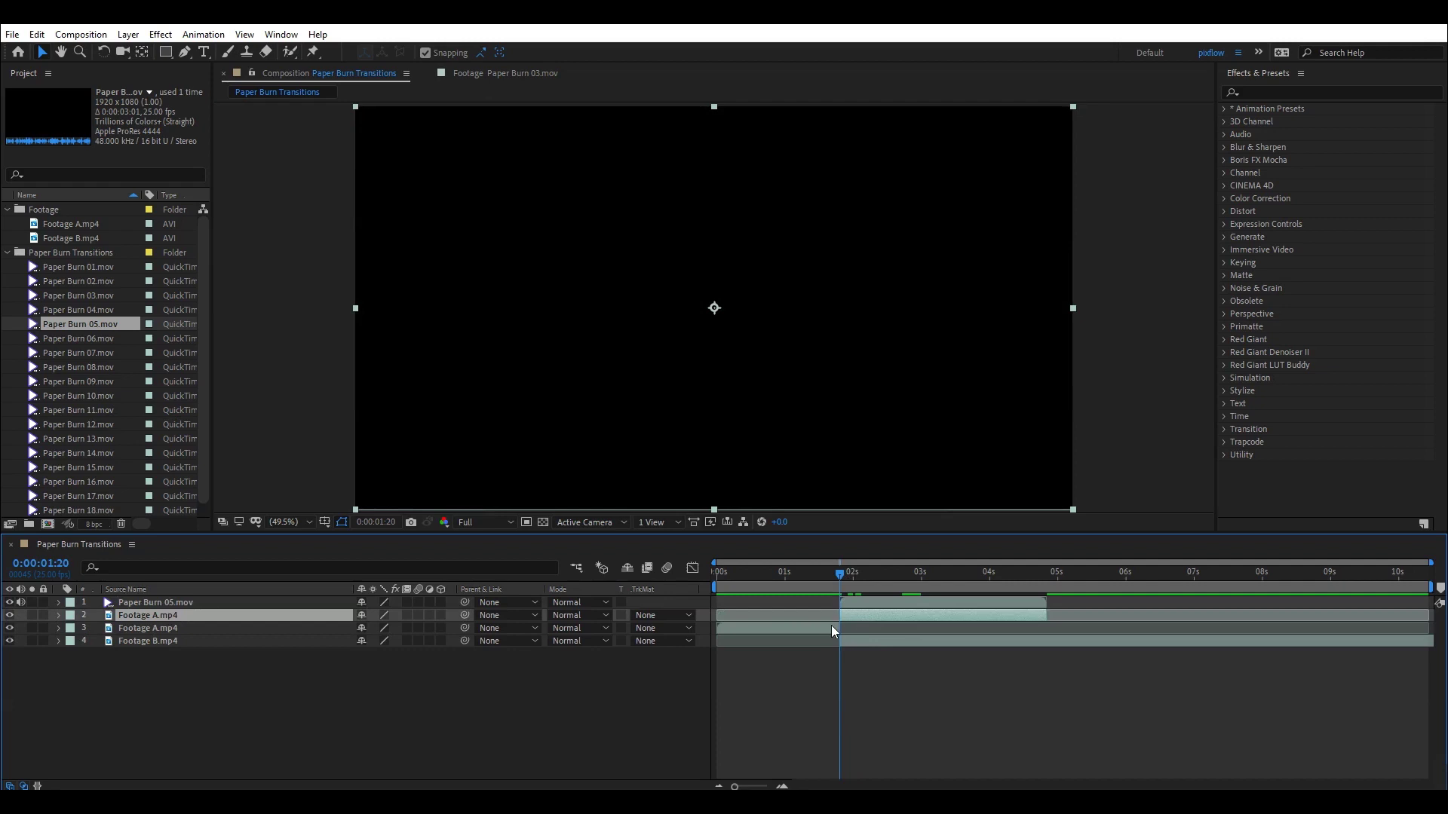
pyautogui.moveTo(846, 579); pyautogui.dragTo(905, 592)
# Set the upper Footage A layer's TrkMat to Alpha Matte 'Paper Burn 05.mov' and scrub to check
pyautogui.click(662, 616)
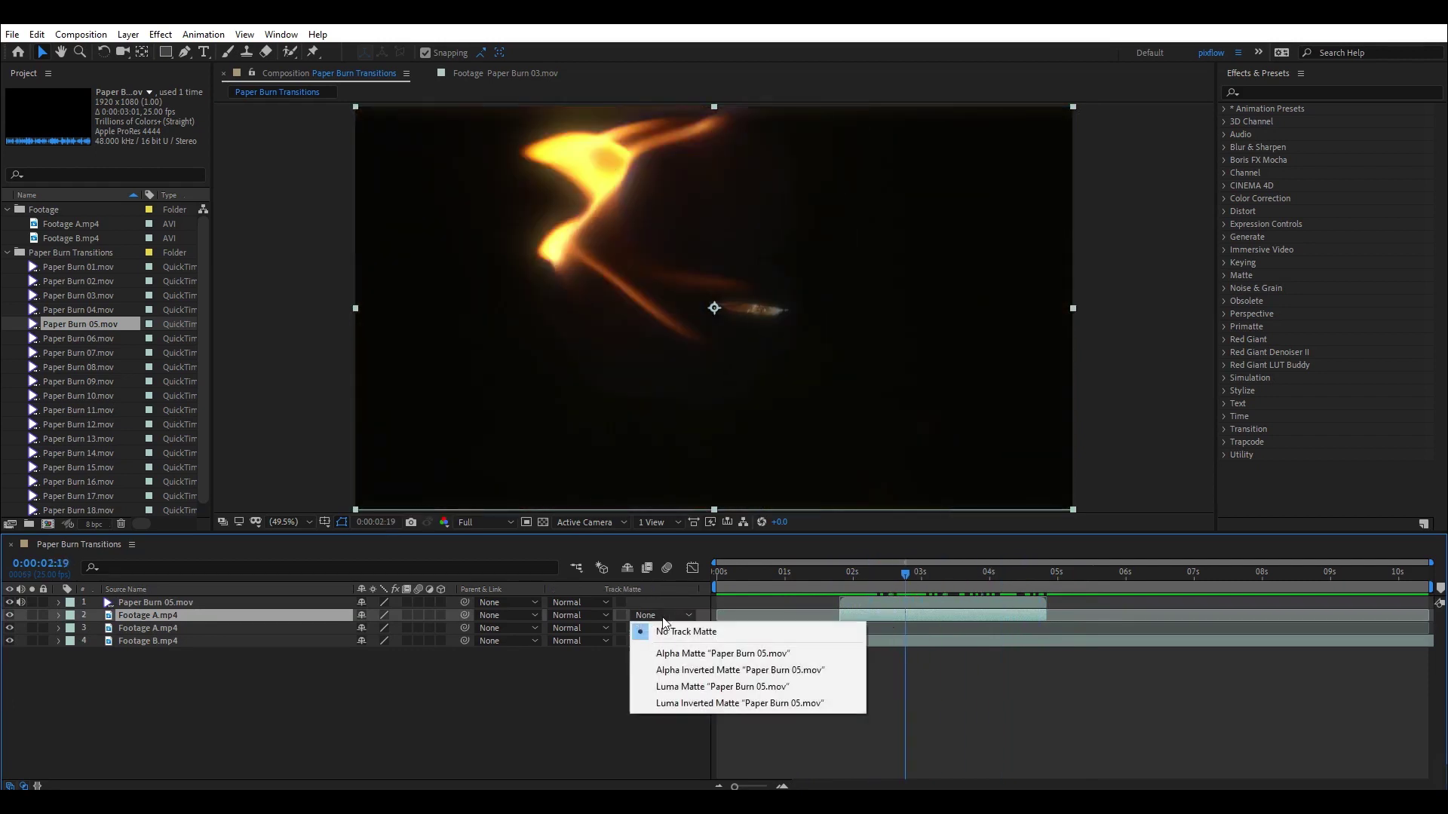
pyautogui.click(748, 654)
pyautogui.moveTo(821, 591)
pyautogui.mouseDown()
pyautogui.moveTo(1121, 588)
pyautogui.moveTo(779, 604)
pyautogui.moveTo(954, 614)
pyautogui.mouseUp()
pyautogui.click(899, 705)
pyautogui.click(915, 603)
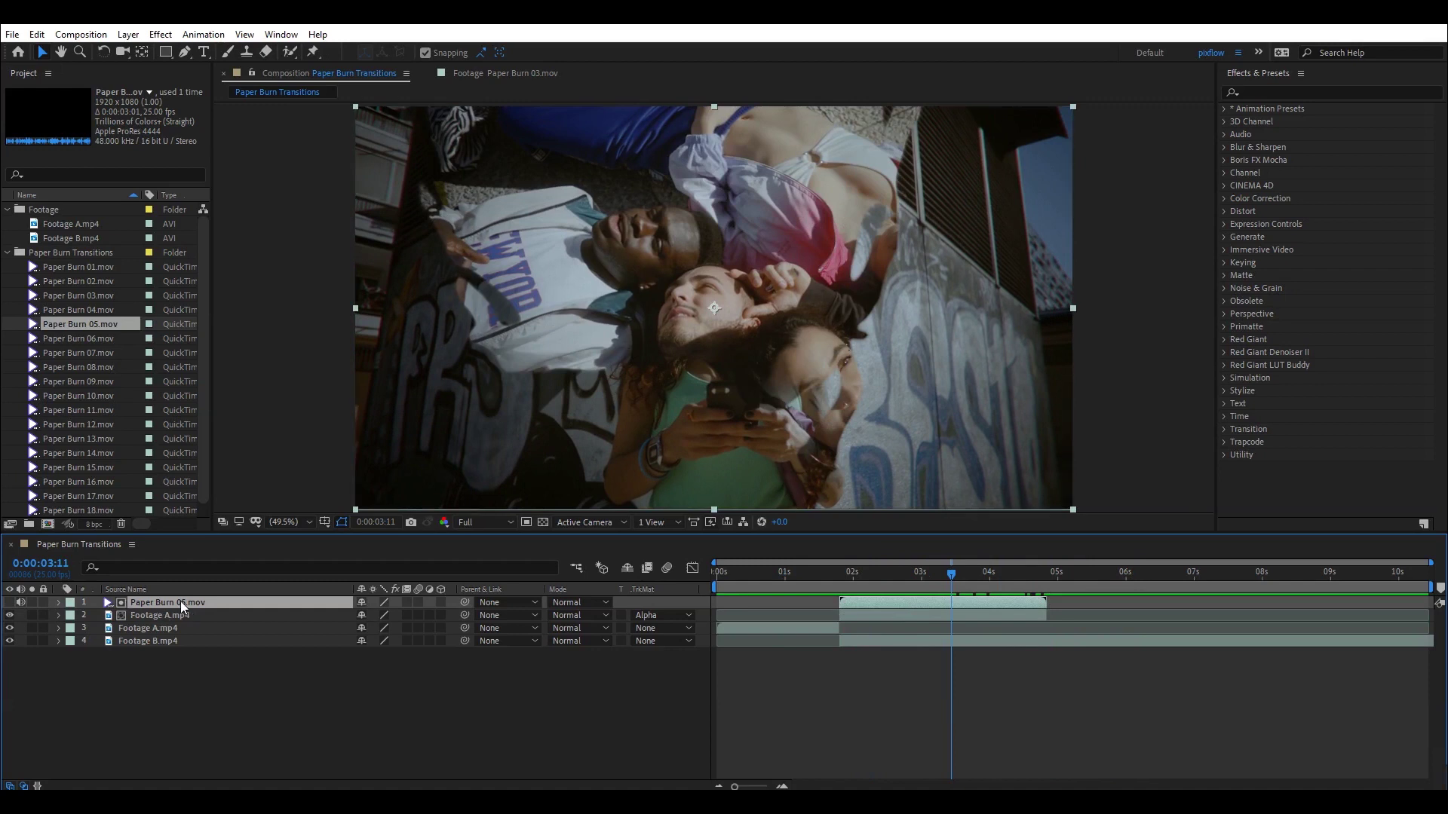
# Duplicate Paper Burn 05.mov, make the copy visible, and set its Mode to Screen
pyautogui.hotkey('ctrl', 'd')
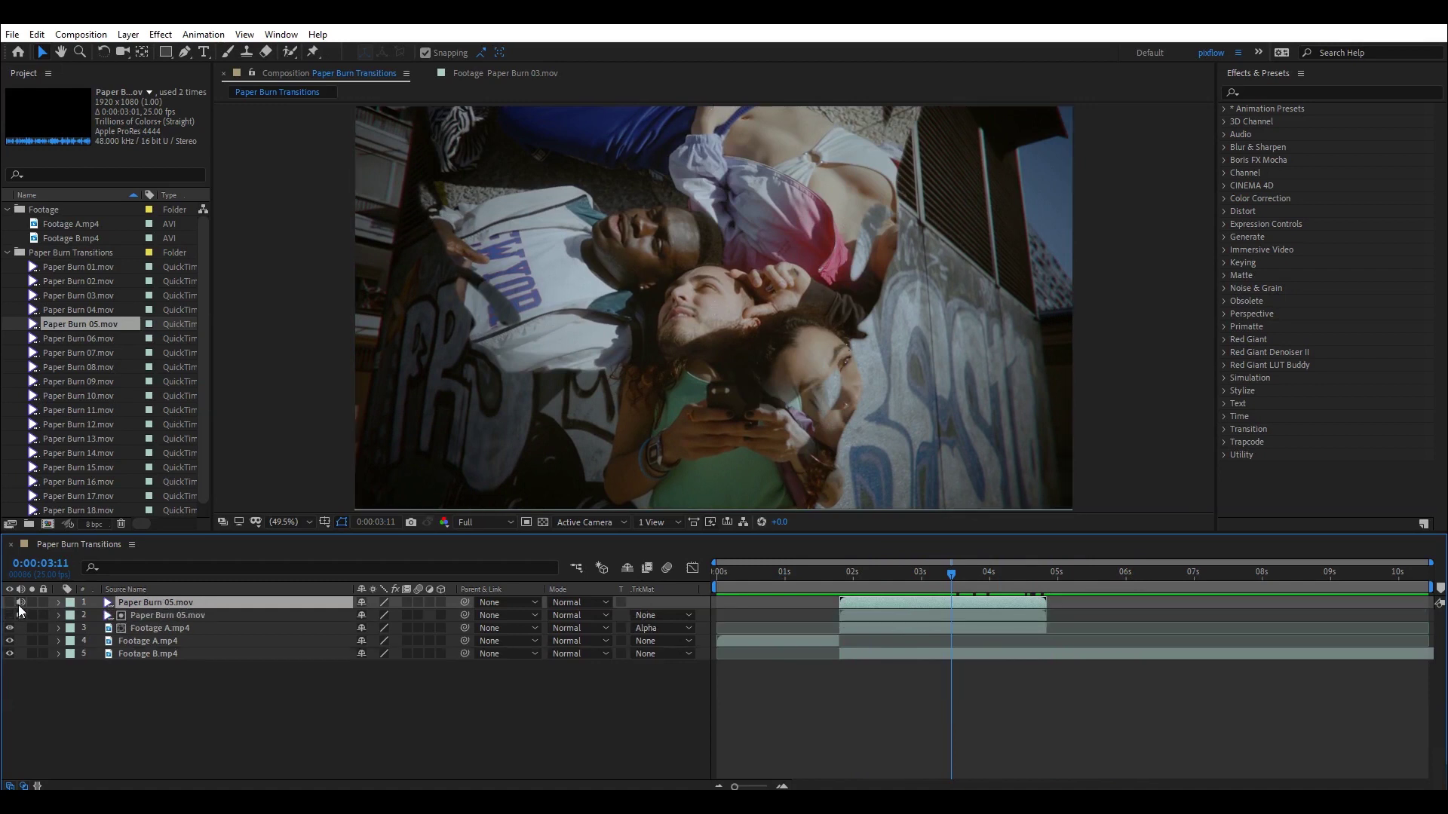
pyautogui.click(11, 603)
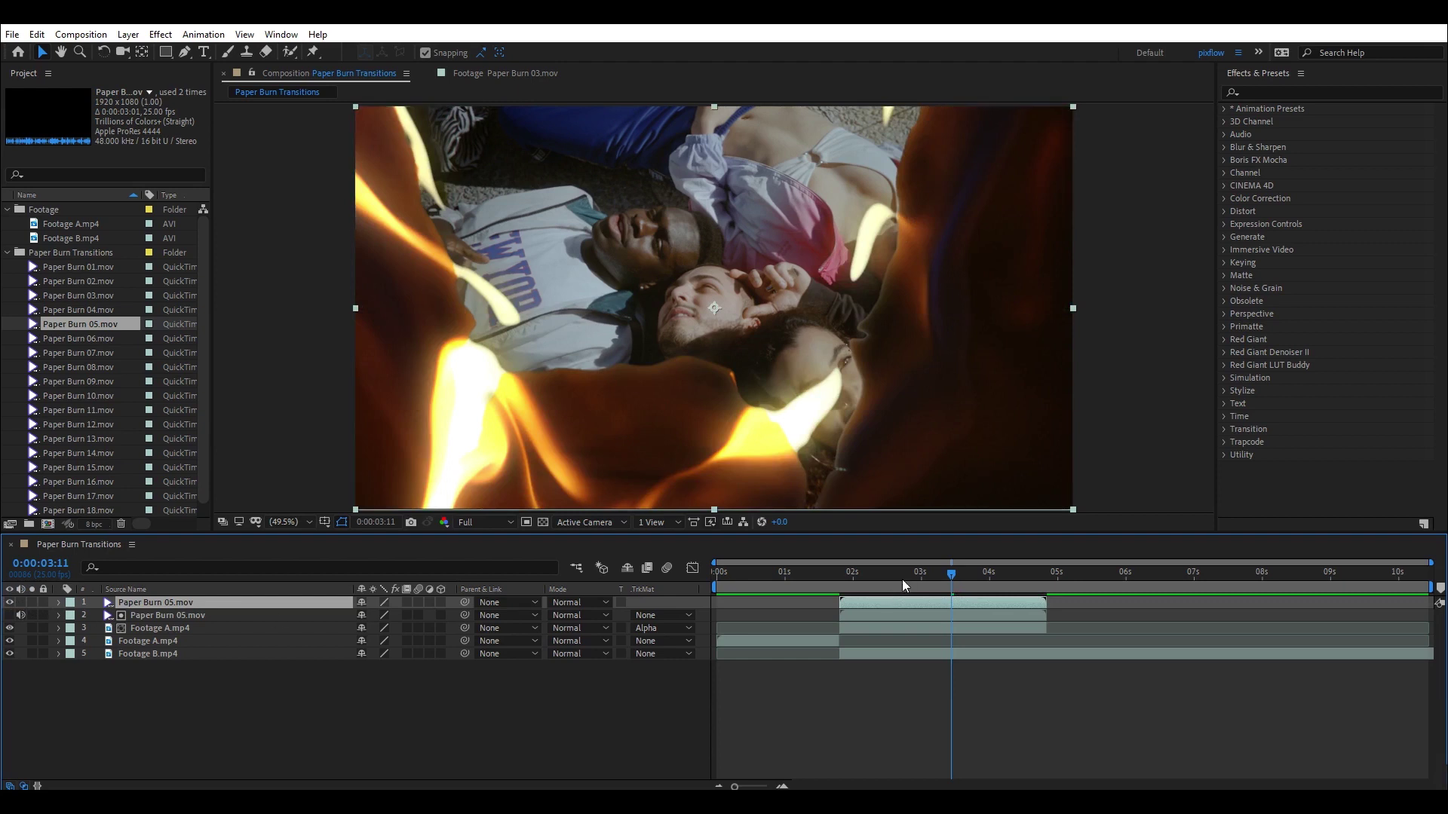
pyautogui.click(577, 602)
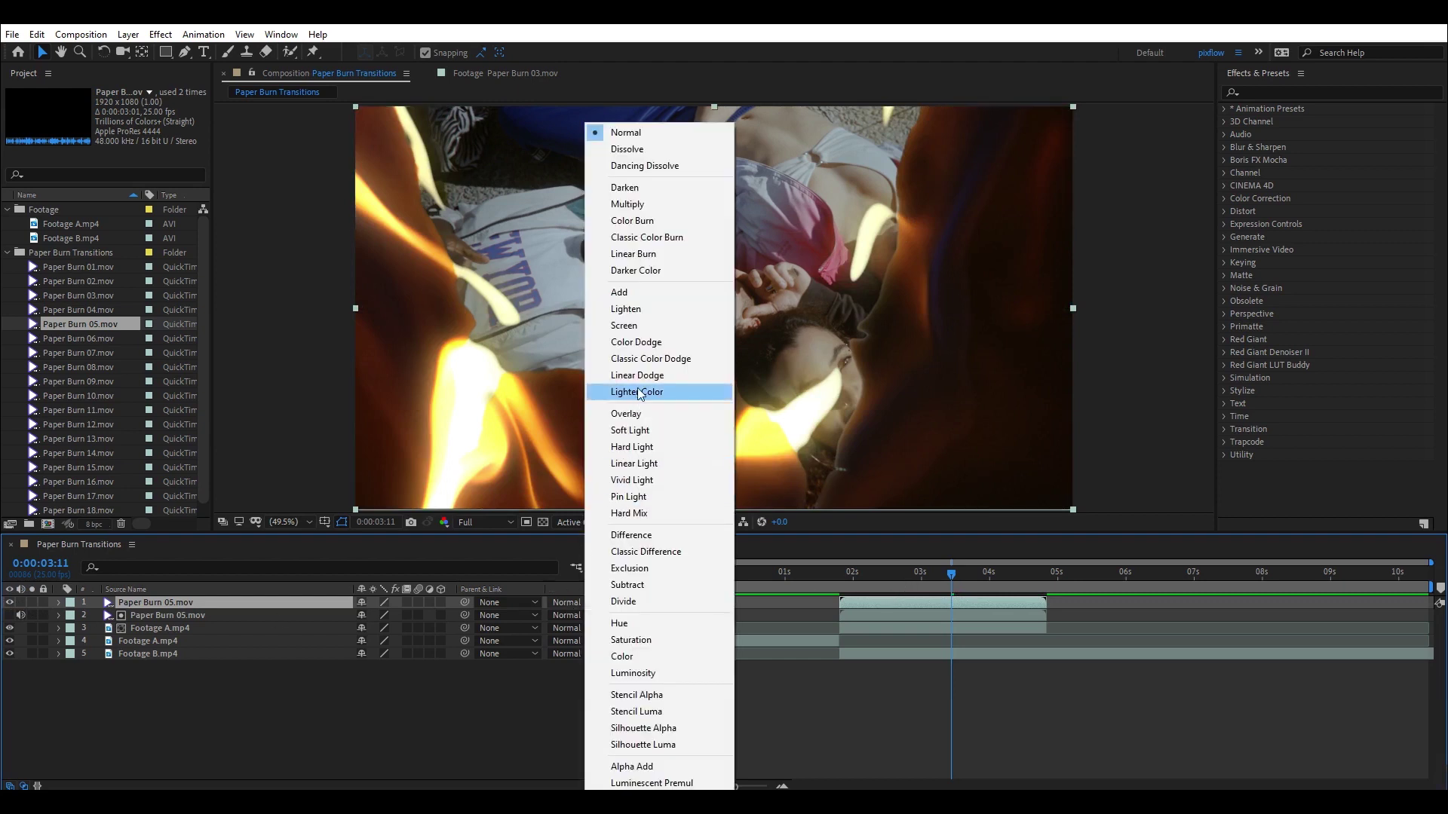
pyautogui.click(651, 325)
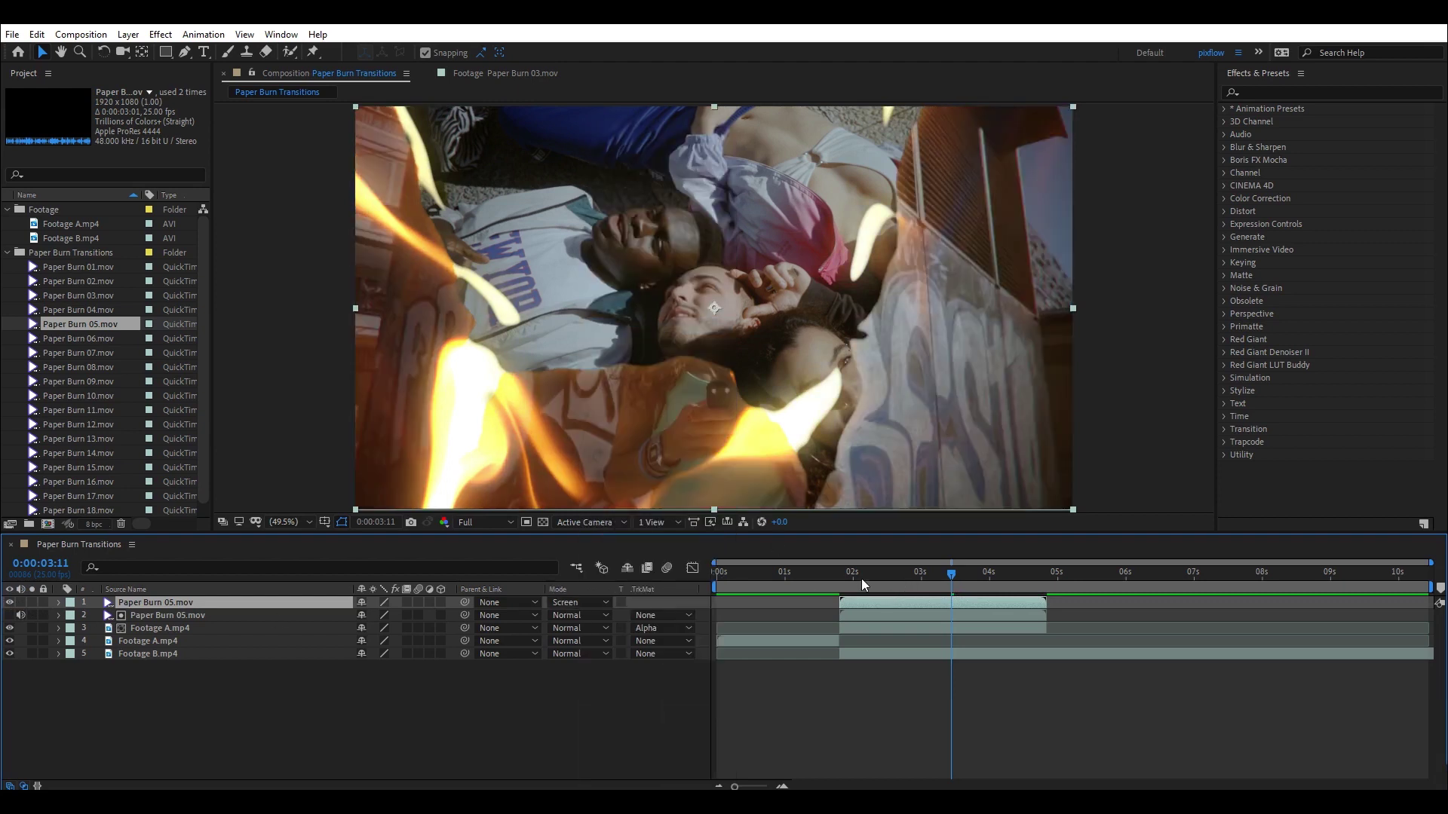
# End the work area at 7 seconds and preview the transition
pyautogui.moveTo(861, 578); pyautogui.dragTo(1193, 595)
pyautogui.press('n')
pyautogui.press('space')
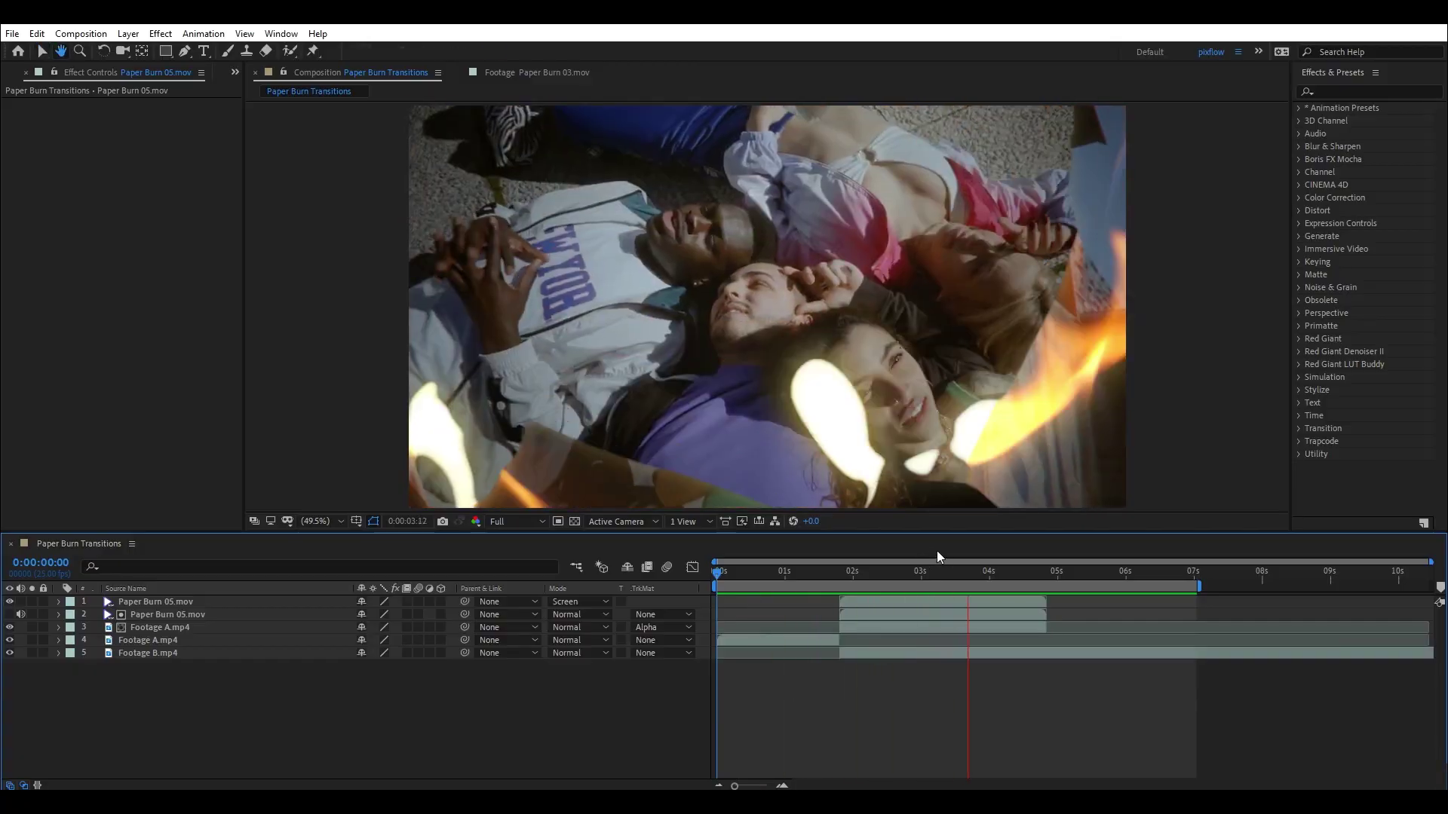
# Apply Hue/Saturation, found by searching 'sat', to the top paper-burn layer
pyautogui.click(947, 573)
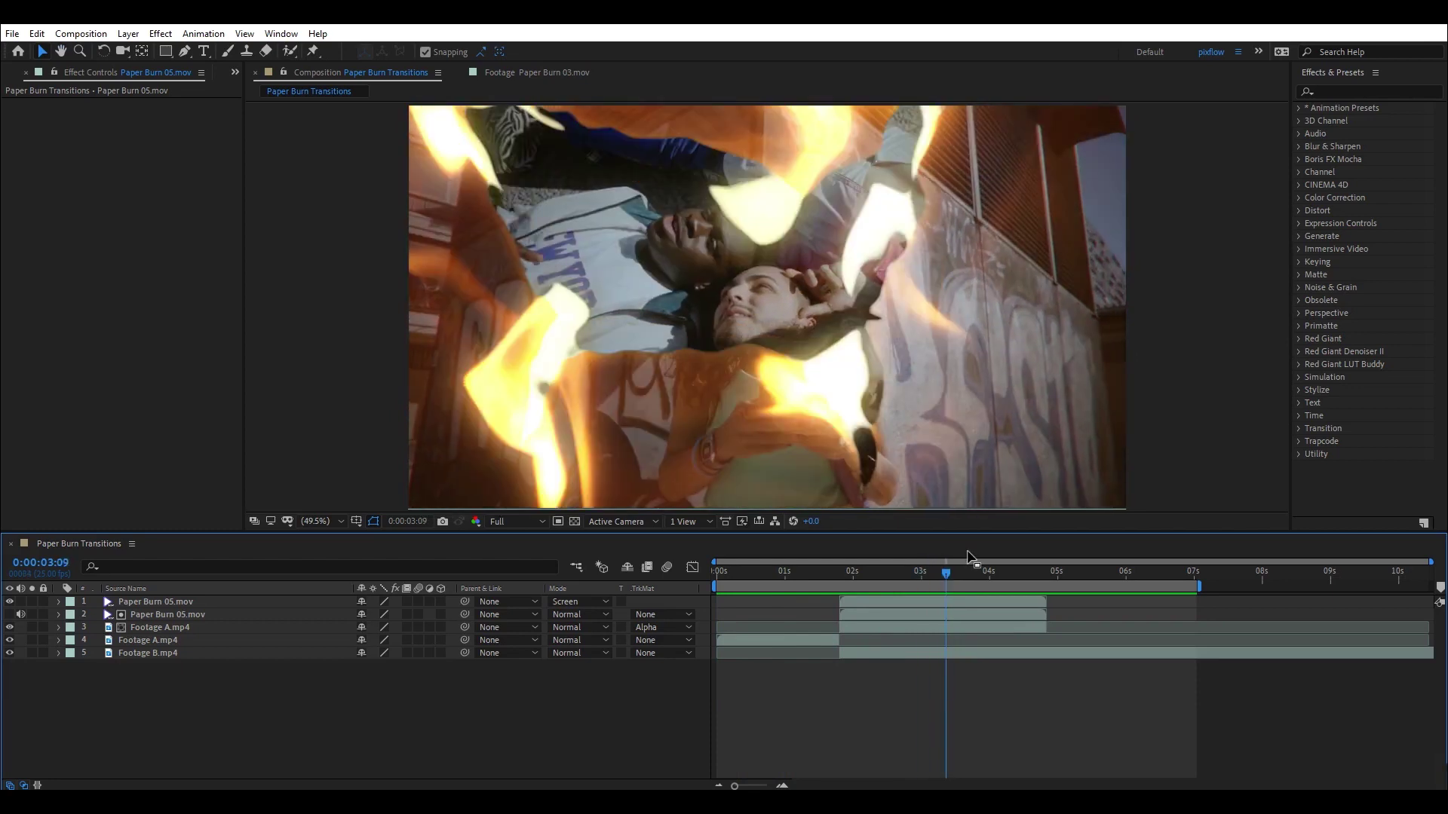
pyautogui.click(1335, 89)
pyautogui.write('sat')
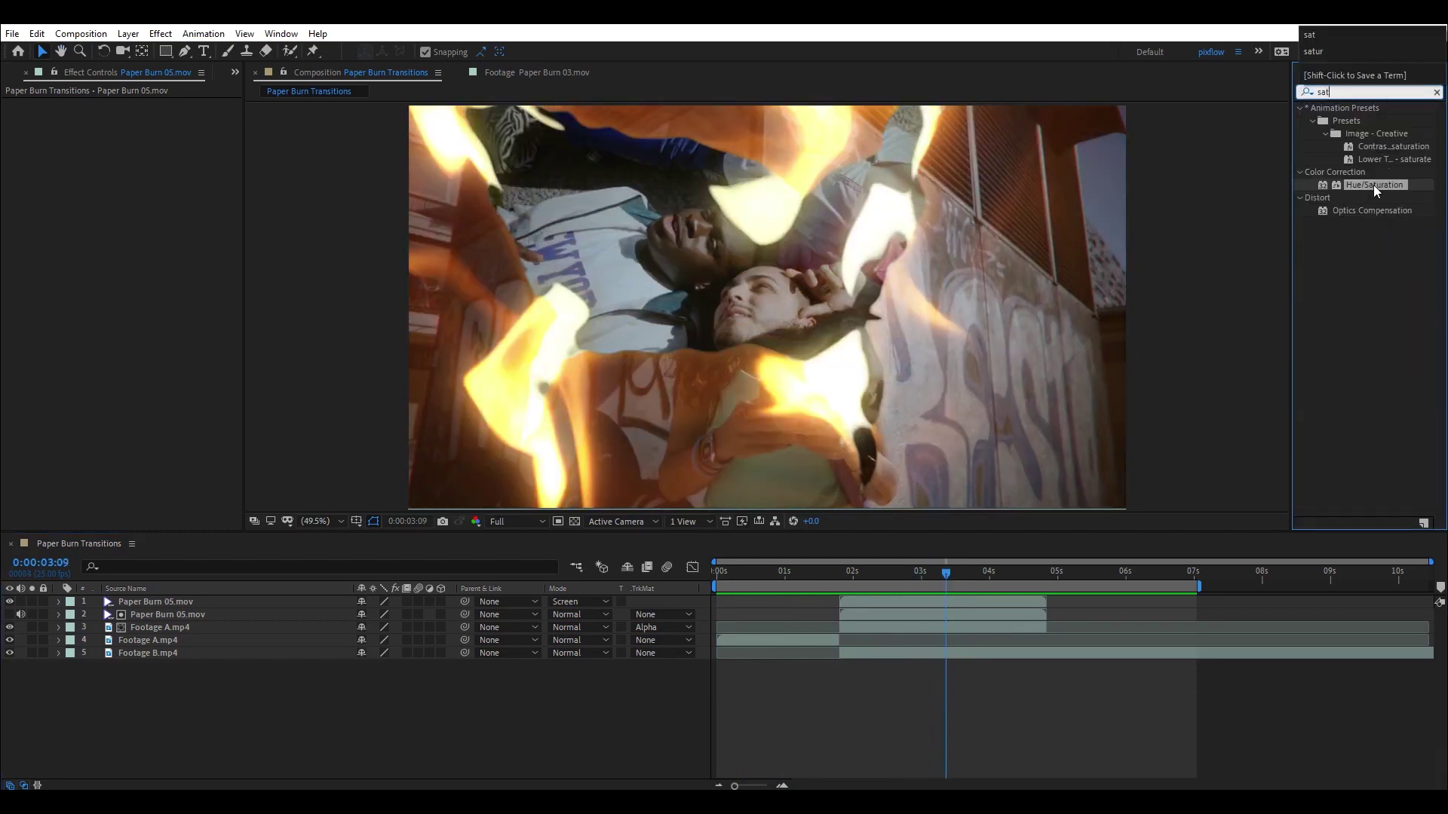
pyautogui.moveTo(1375, 190); pyautogui.dragTo(1174, 353)
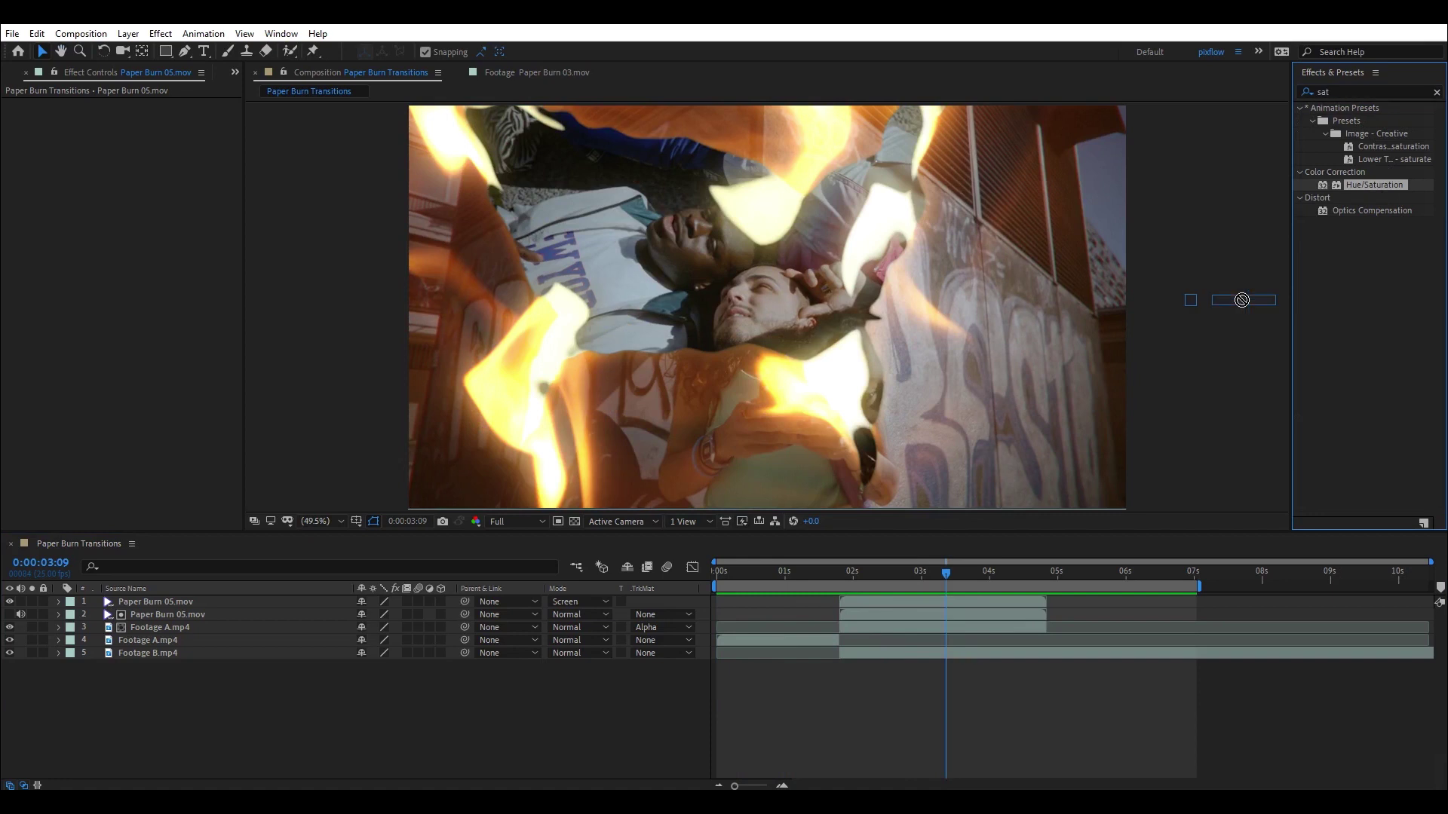
pyautogui.moveTo(973, 597); pyautogui.dragTo(975, 608)
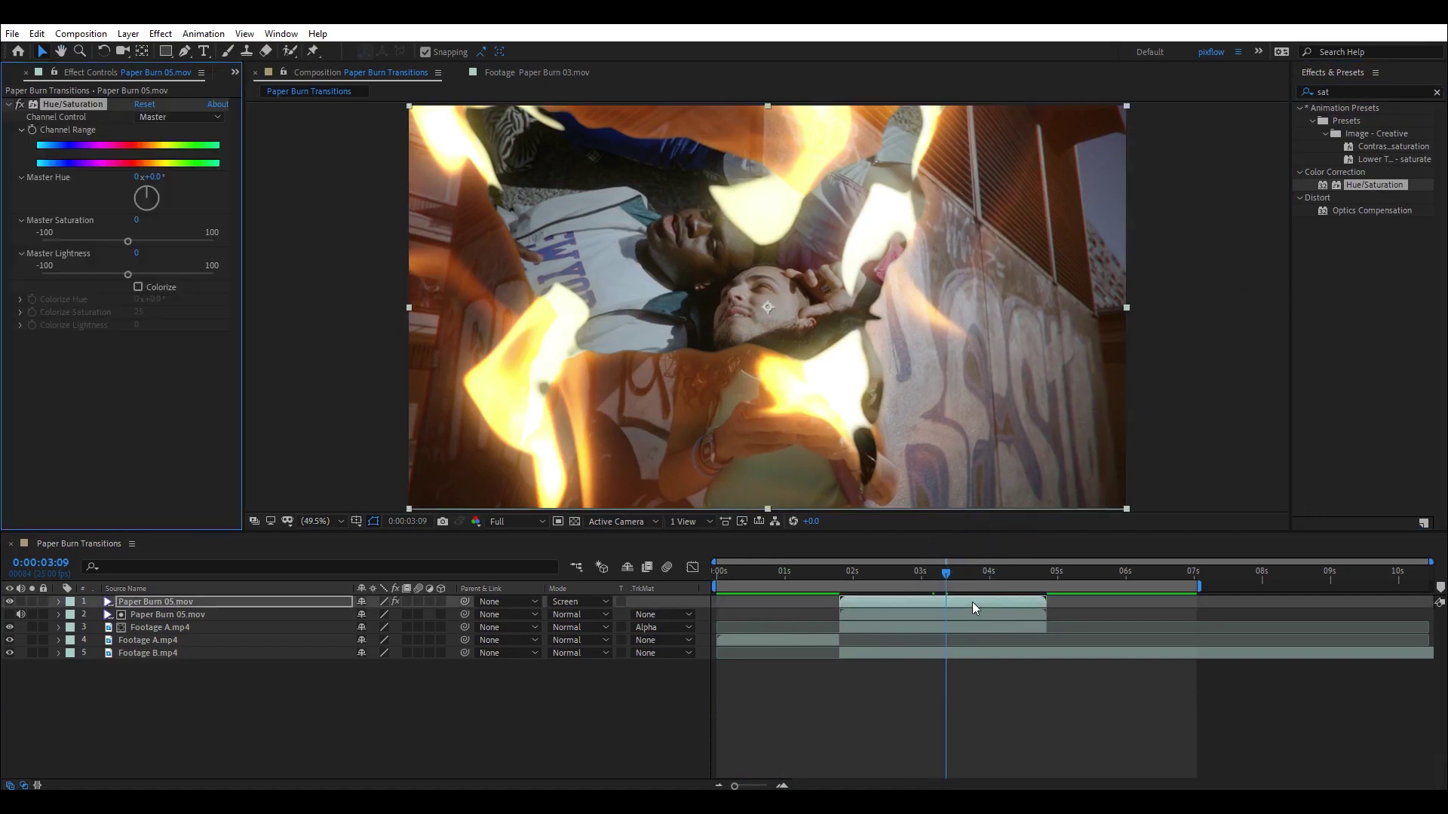
# Shift Master Hue to about +61° so the flames turn yellow-green, then preview
pyautogui.click(10, 601)
pyautogui.click(10, 601)
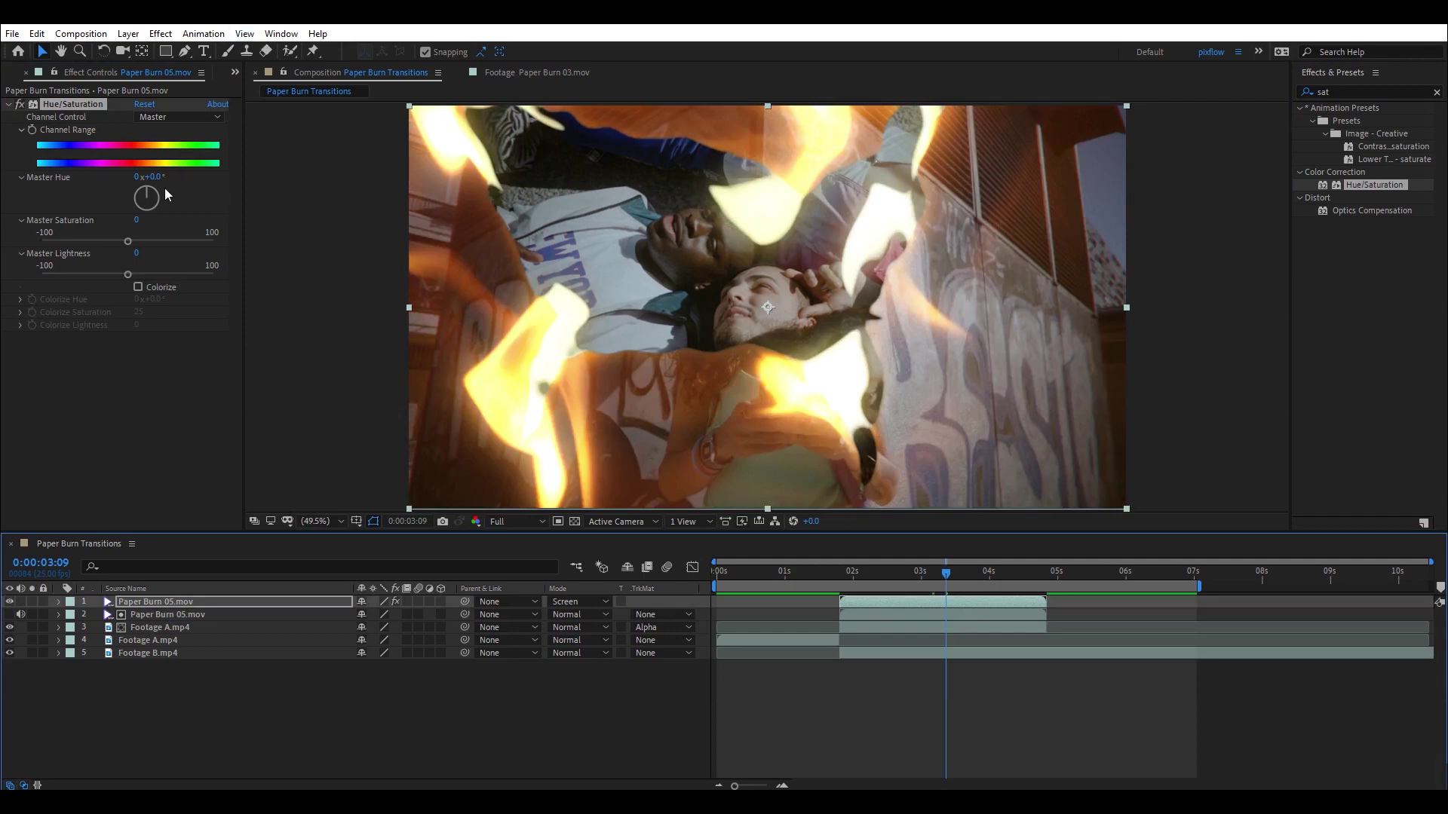
pyautogui.moveTo(156, 179); pyautogui.dragTo(207, 181)
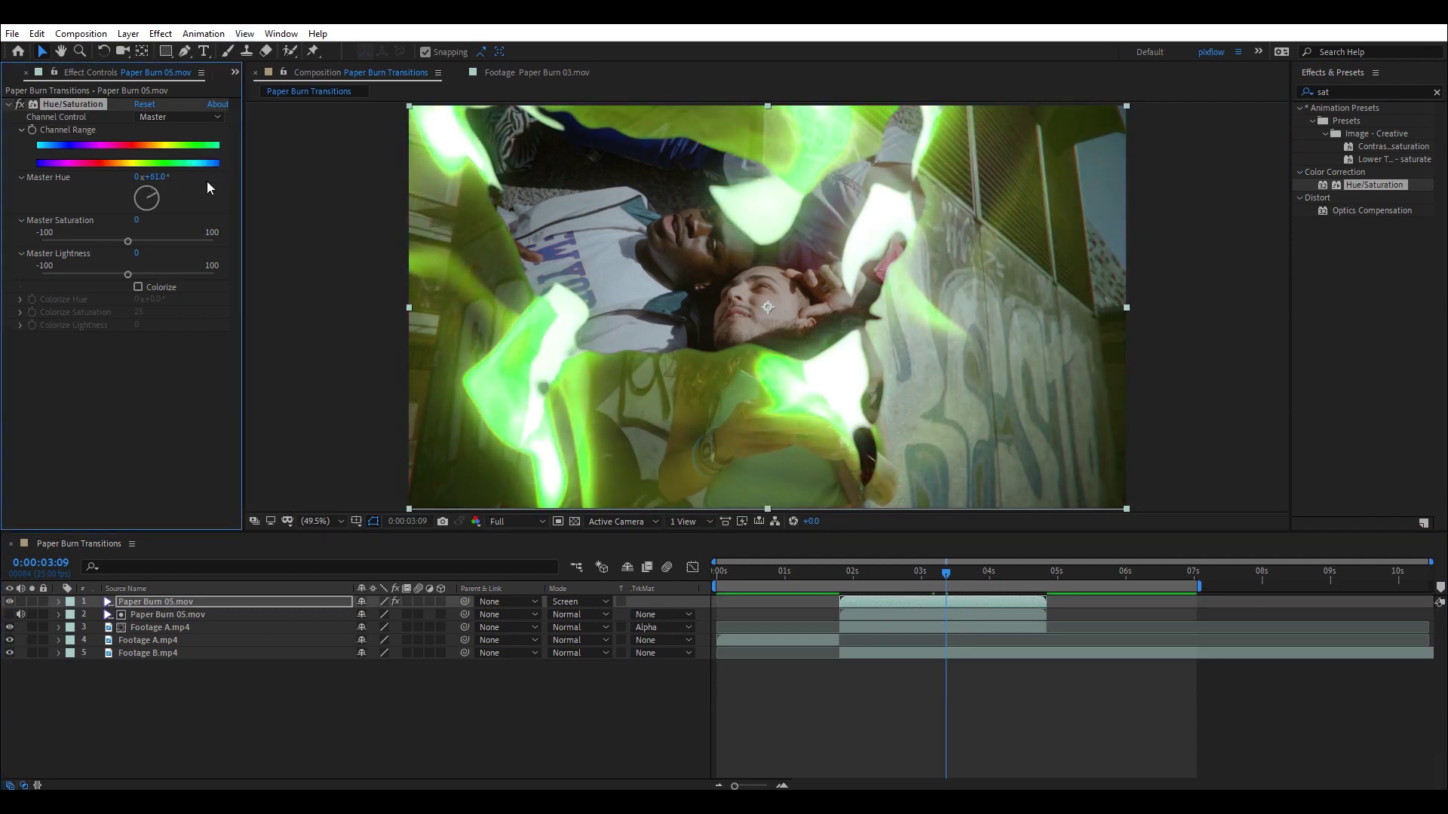
pyautogui.press('space')
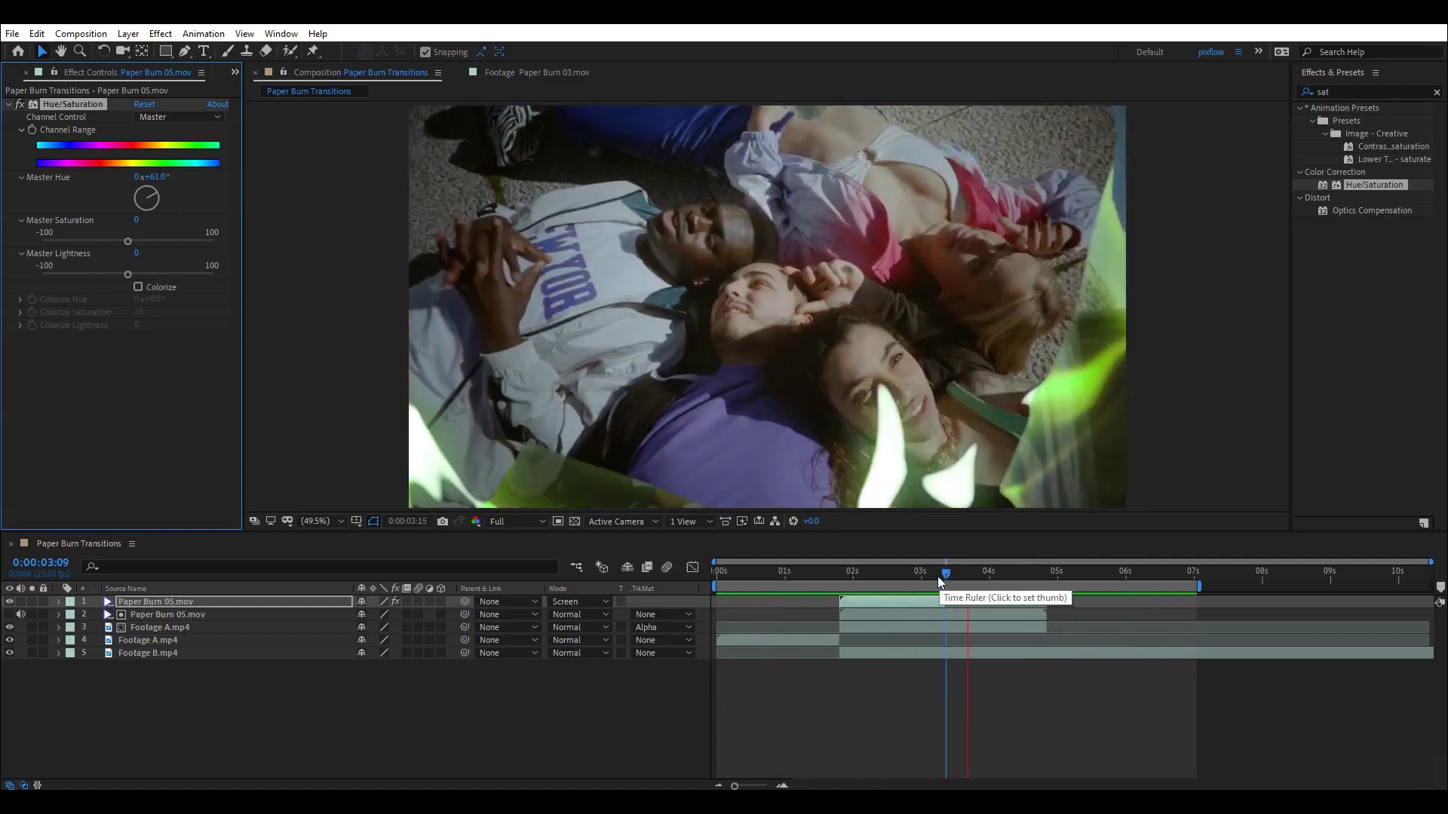
# Scrub Master Hue through blue to +263° so the flames turn magenta-pink
pyautogui.moveTo(947, 575); pyautogui.dragTo(919, 576)
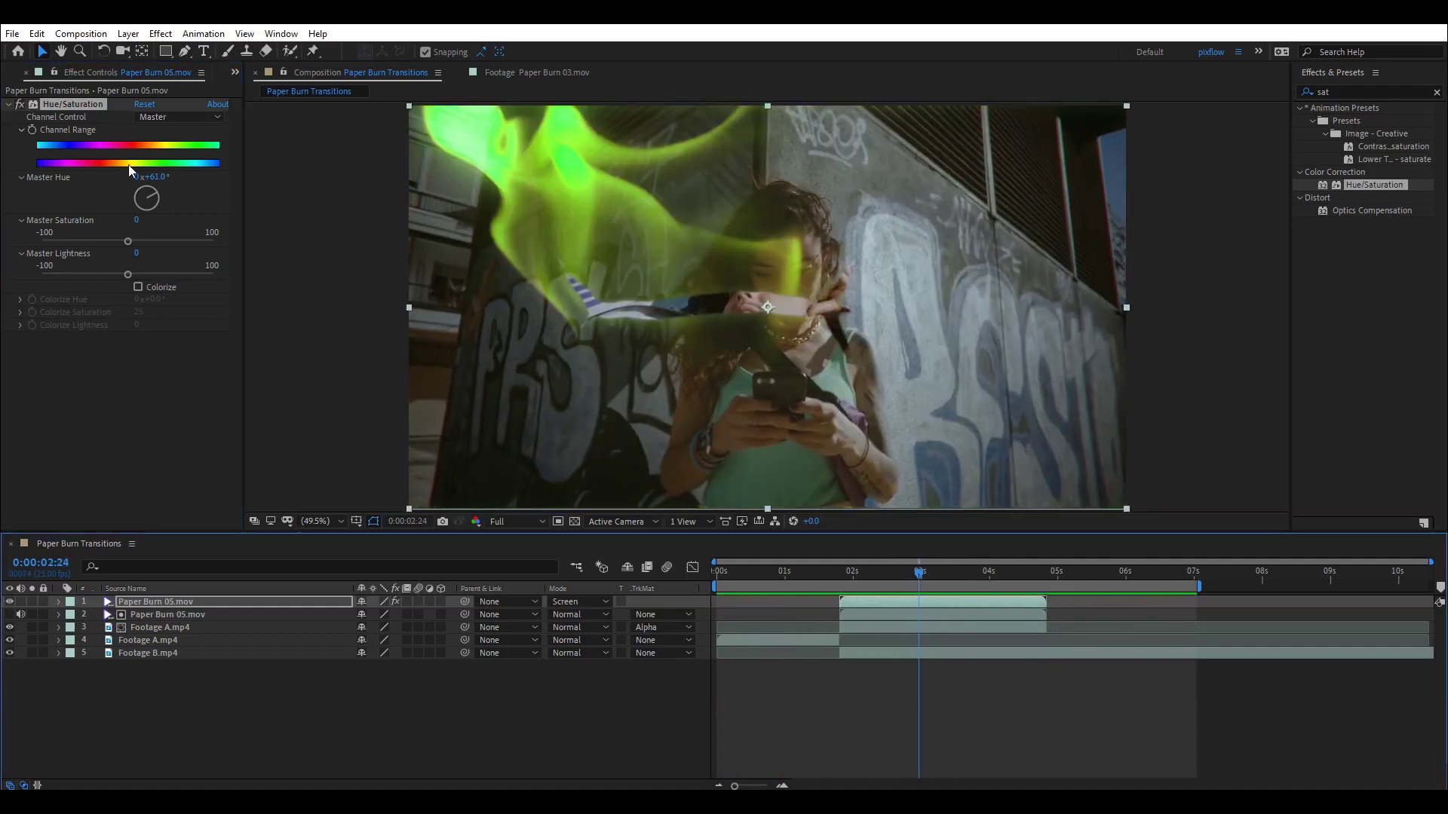
pyautogui.moveTo(158, 182); pyautogui.dragTo(190, 179)
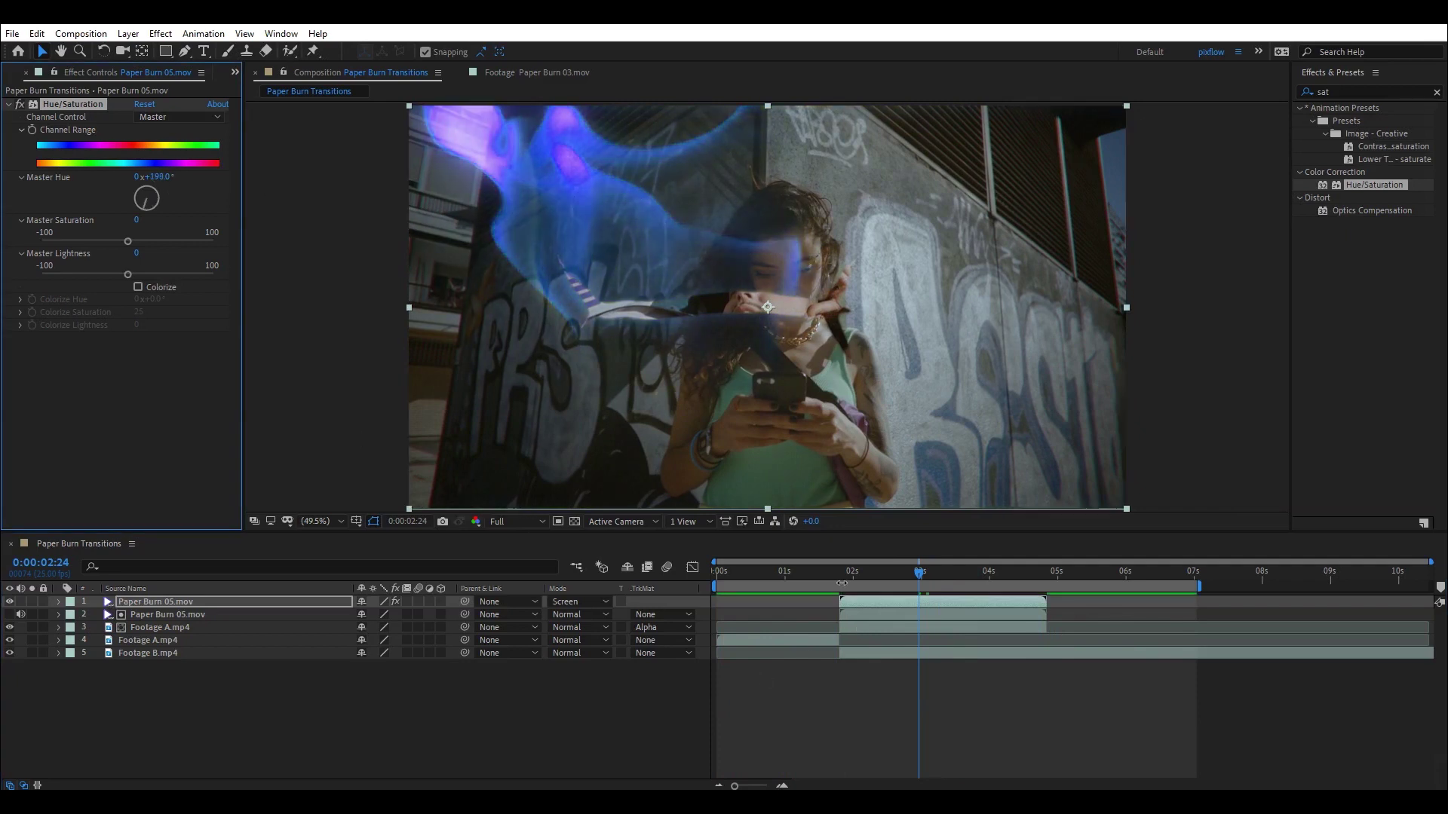
pyautogui.click(840, 580)
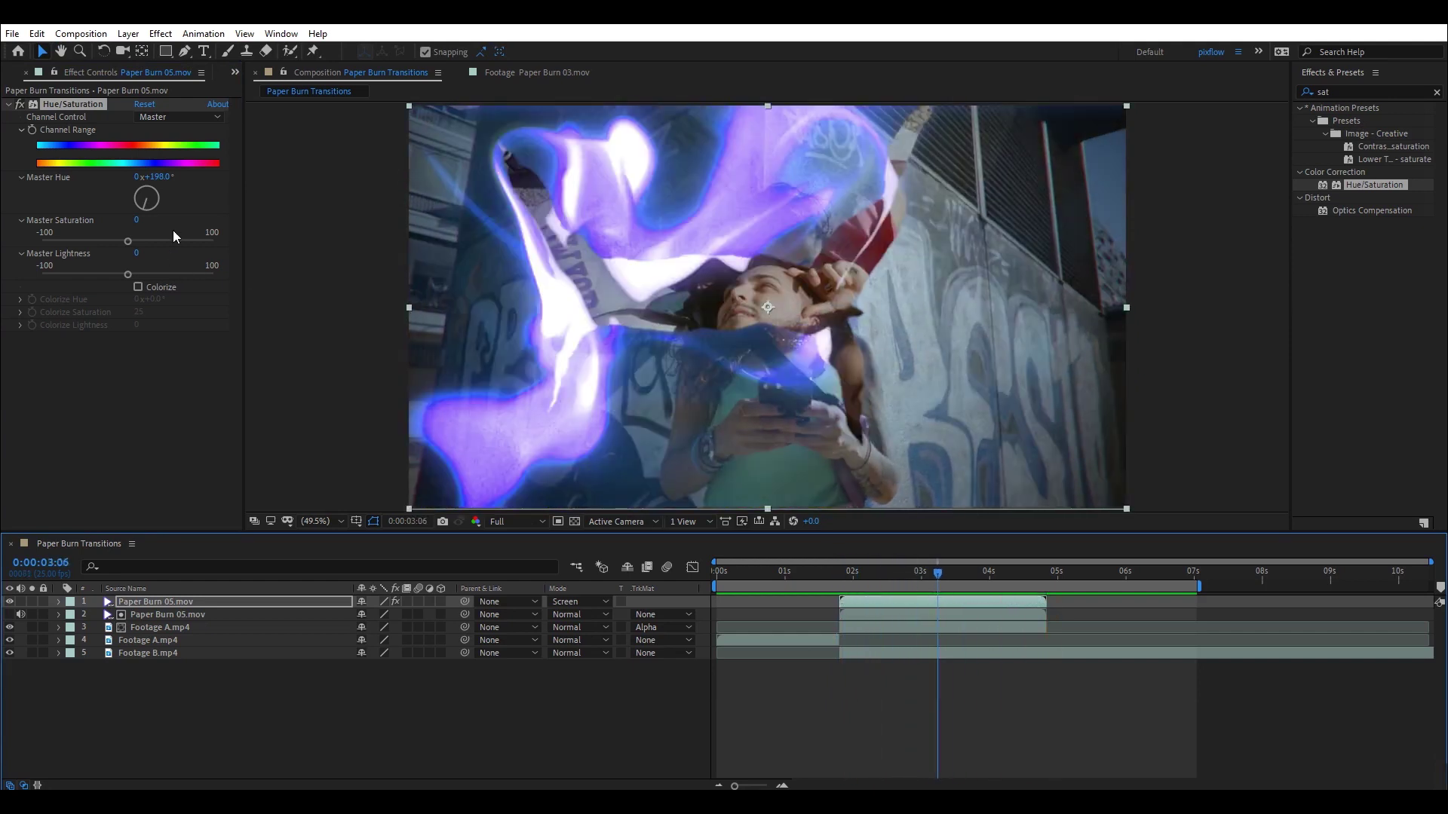
pyautogui.moveTo(161, 182); pyautogui.dragTo(215, 184)
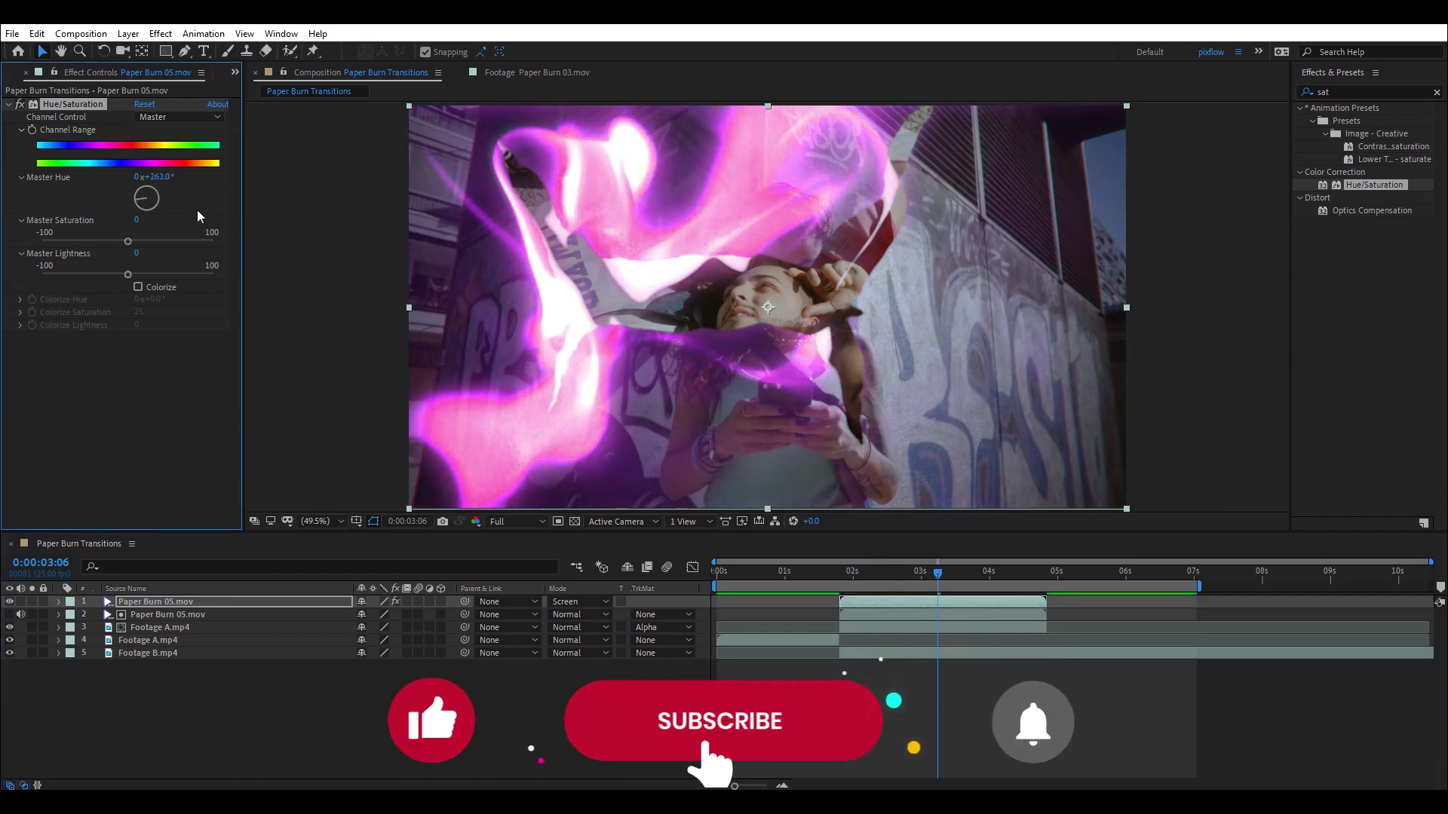
pyautogui.moveTo(868, 578); pyautogui.dragTo(782, 579)
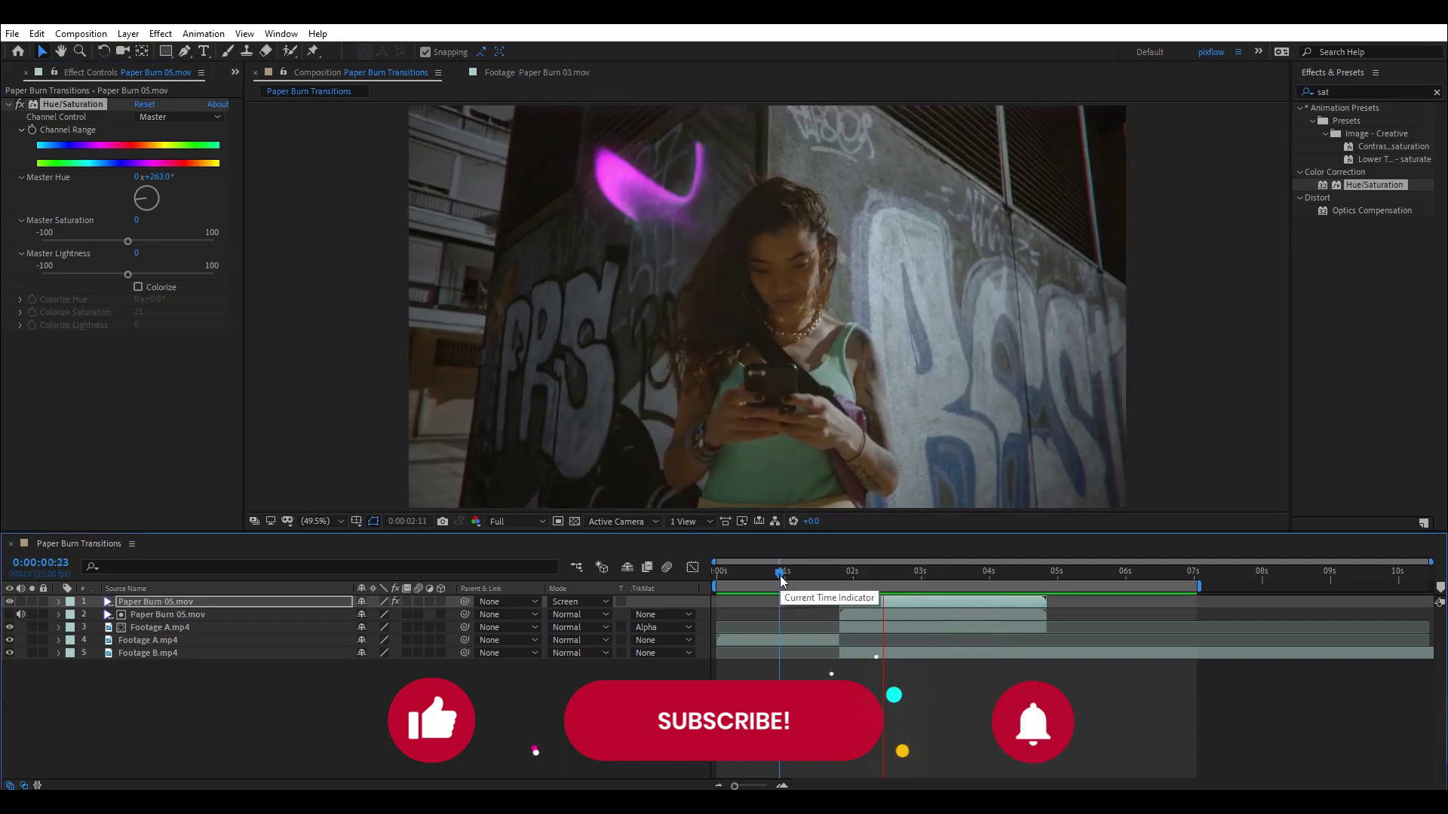